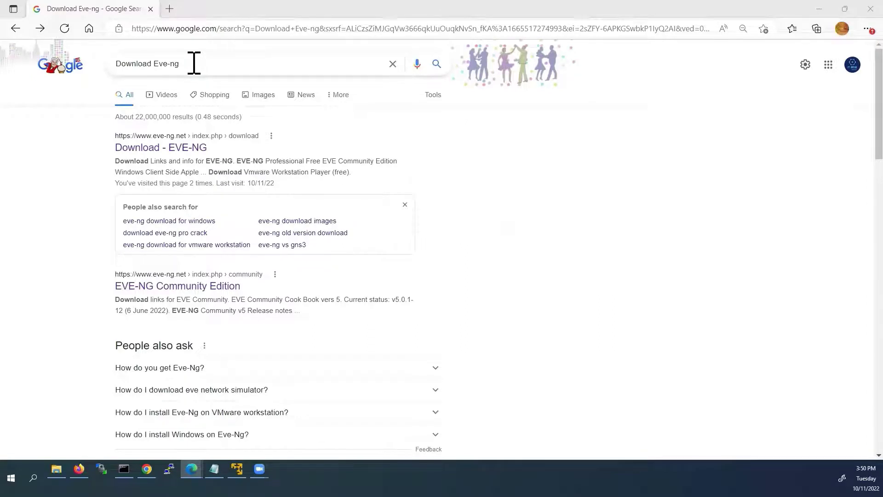
- Open the EVE-NG download page and jump to the Free EVE Community Edition section
left_click(148, 152)
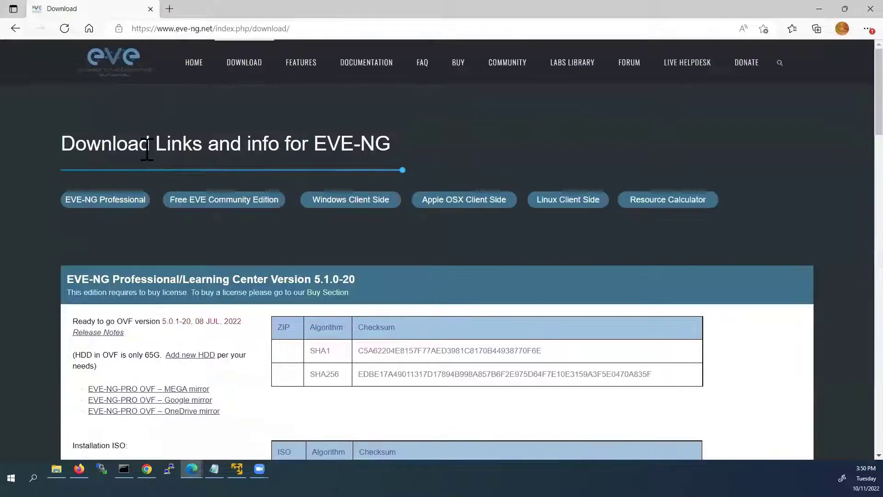
scroll(147, 150, "down", 2)
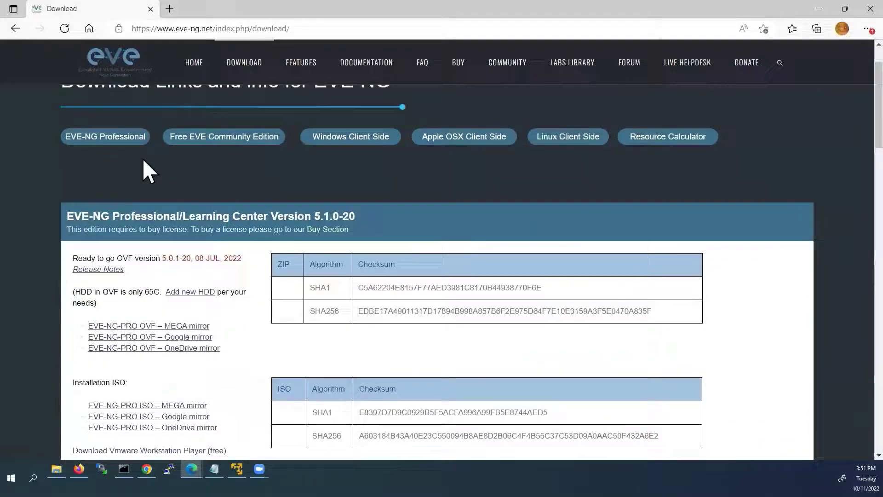
scroll(142, 158, "up", 2)
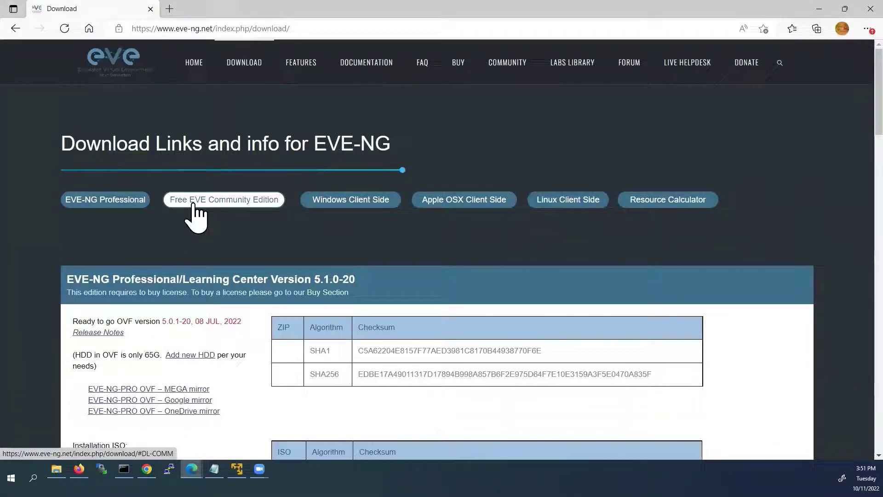
left_click(194, 206)
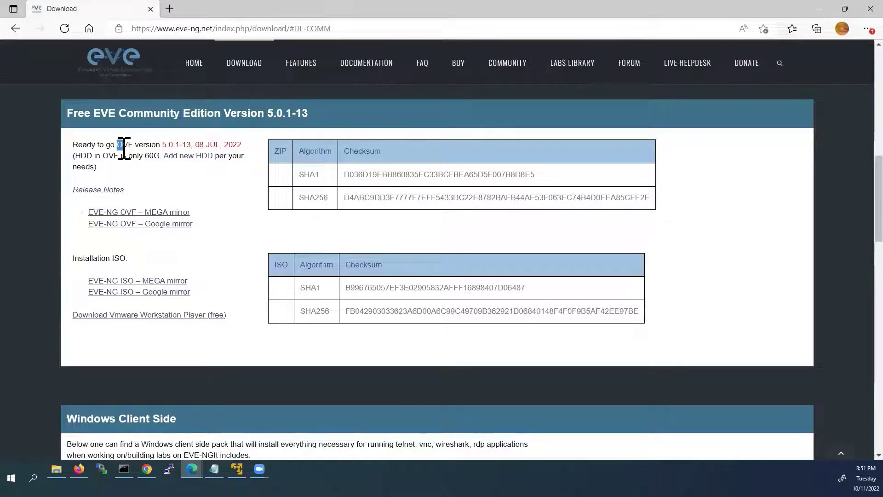
- Highlight the OVF and ISO options, then show the downloaded EVE-COMM-VM-112 folder in Downloads
left_click_drag(117, 146, 133, 146)
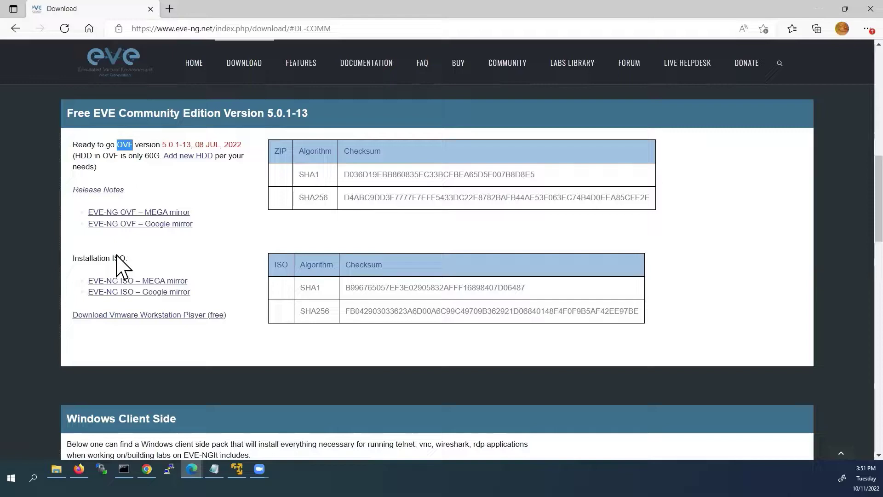
left_click_drag(112, 258, 129, 263)
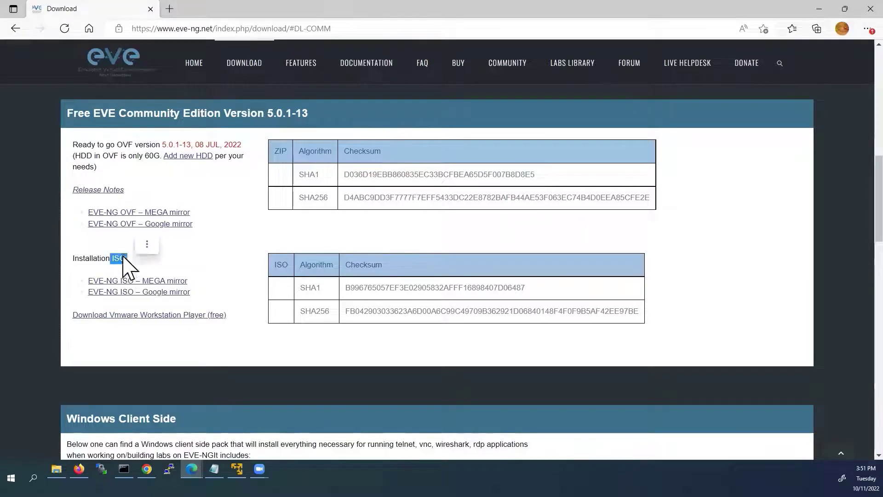
left_click_drag(117, 144, 129, 148)
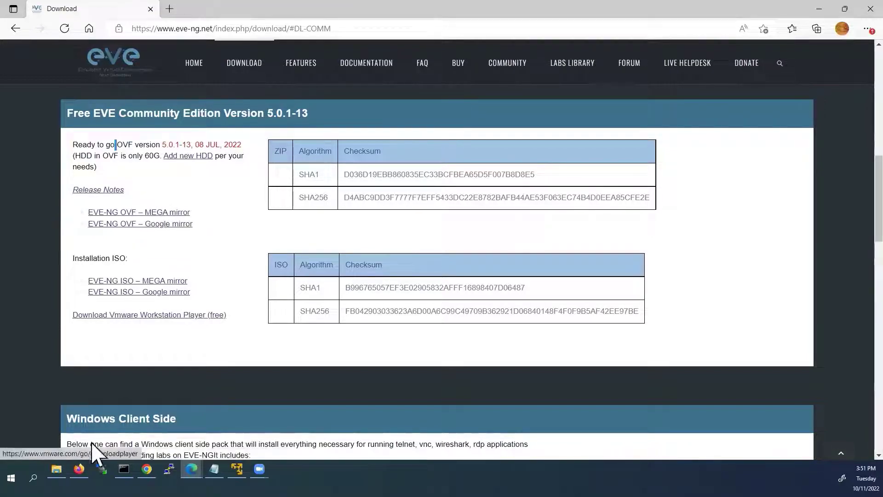
left_click(56, 468)
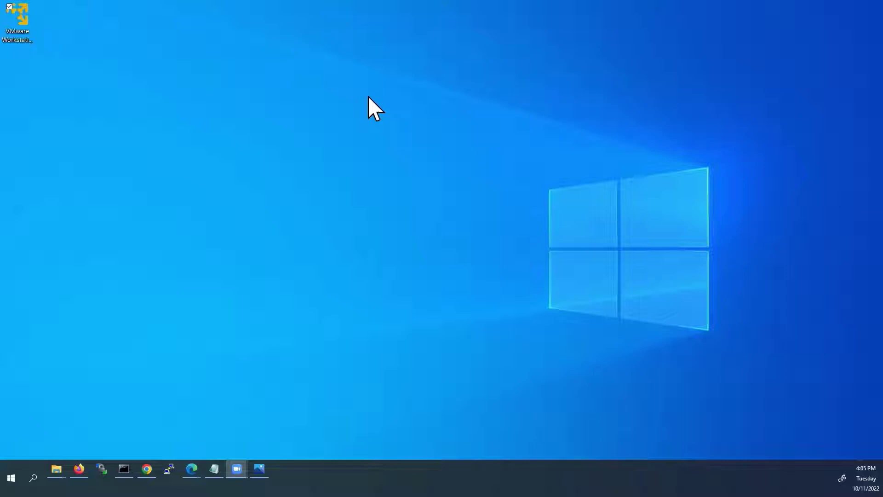
- Launch VMware Player and open EVE-COMM-VM.ovf from the EVE-COMM-VM-112 folder
right_click(24, 13)
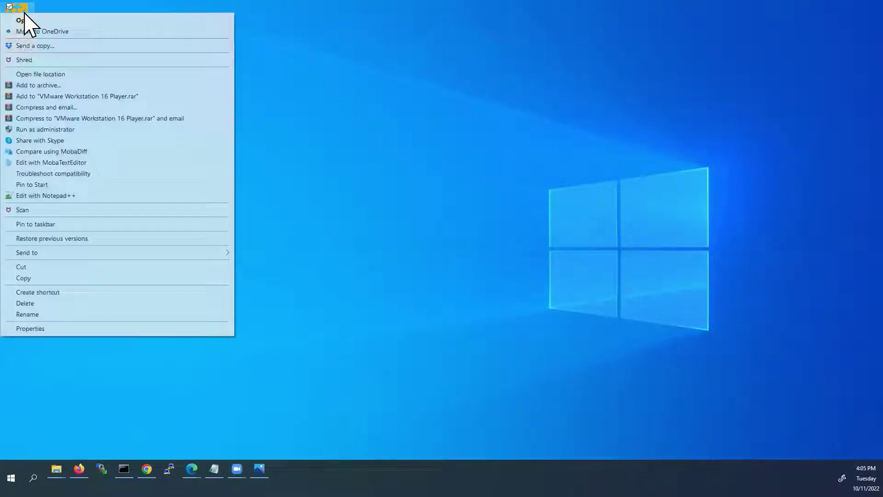
left_click(42, 22)
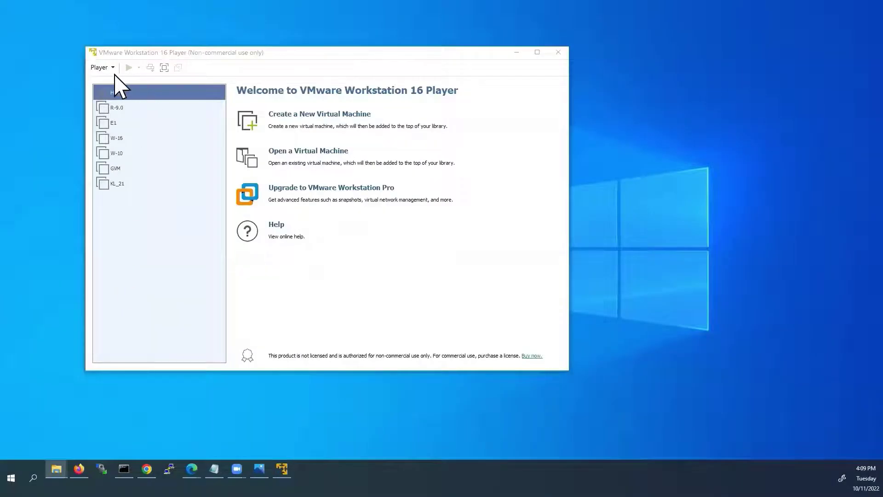
left_click(111, 68)
mouse_move(113, 79)
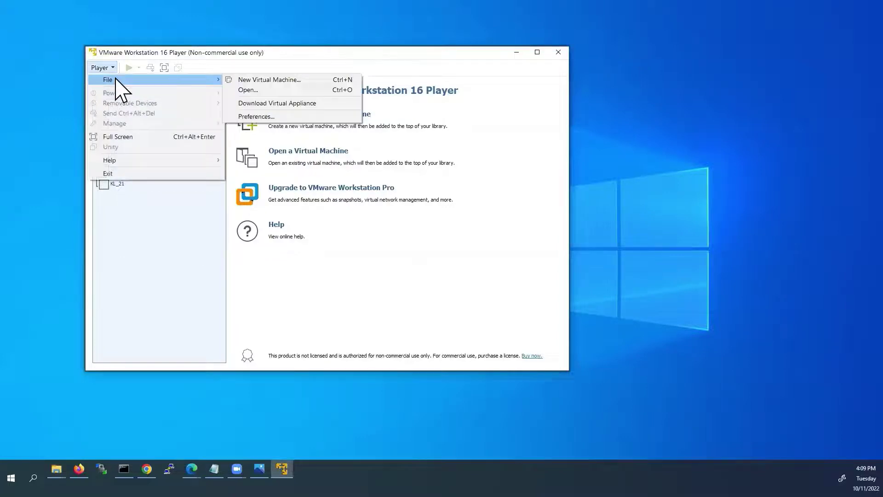
left_click(248, 91)
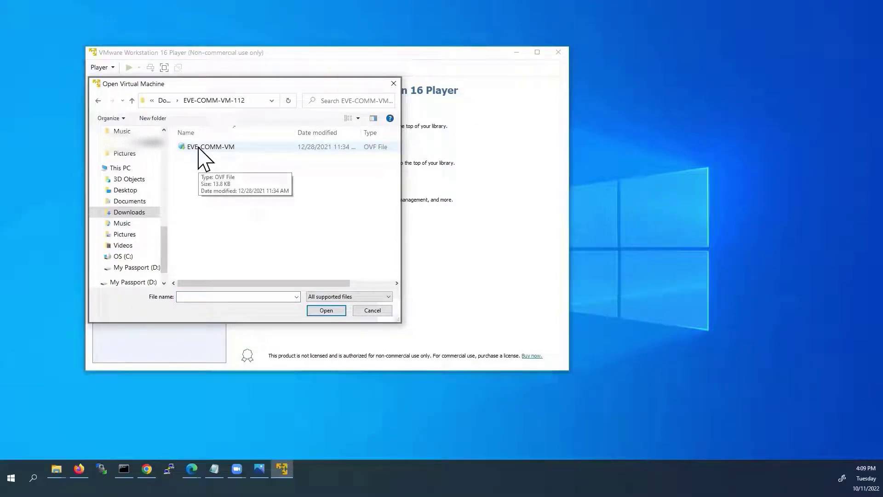
left_click(199, 147)
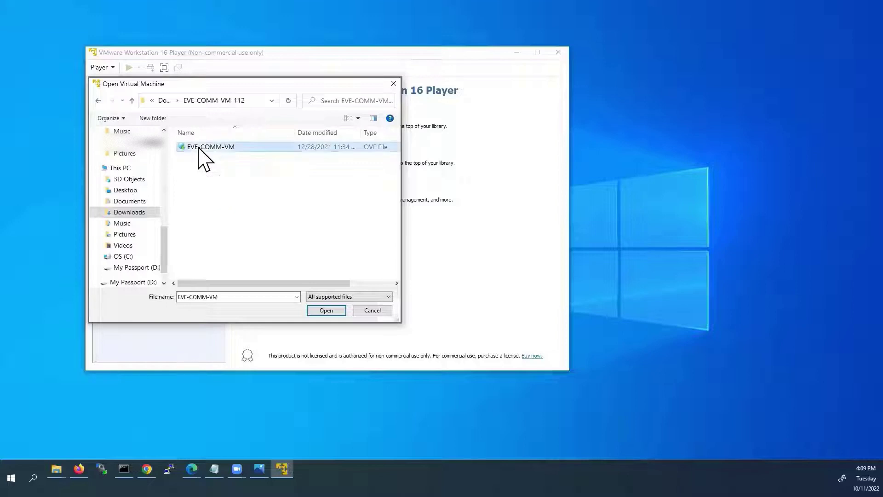
left_click(335, 311)
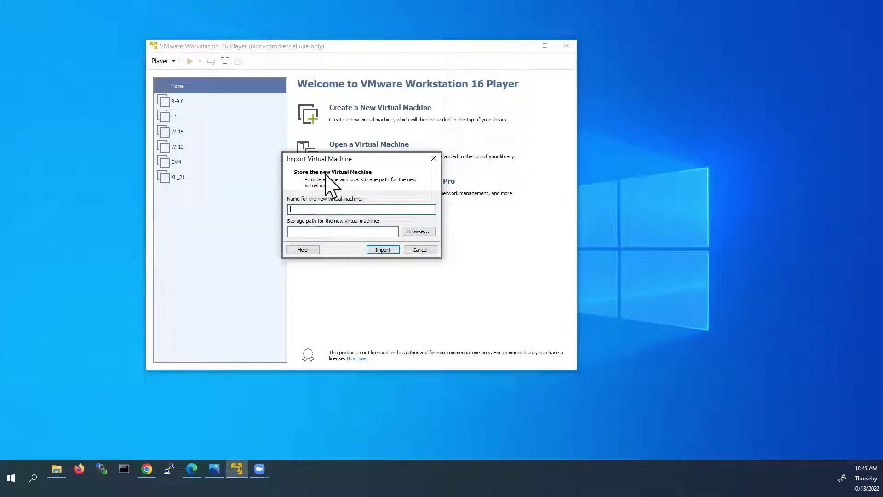
- Name the virtual machine Eve-ng, set its storage folder to D:\Eve-ng, and import it
type("Eve-ng")
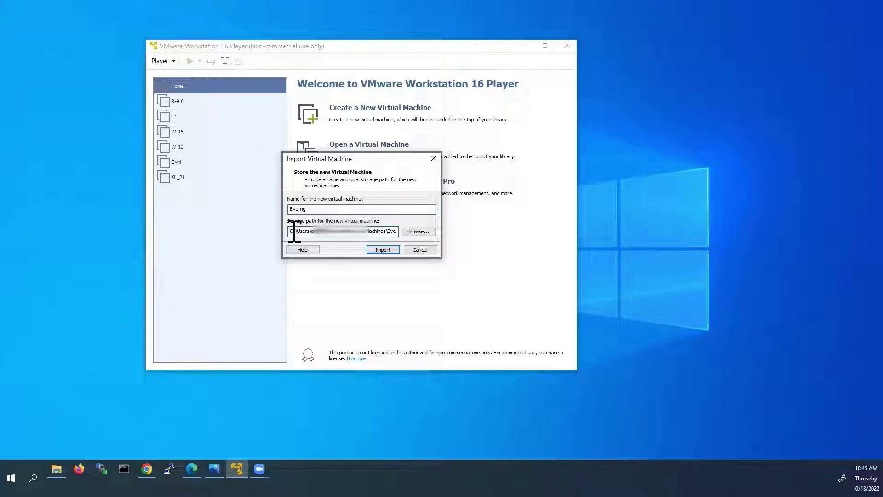
left_click_drag(292, 232, 389, 222)
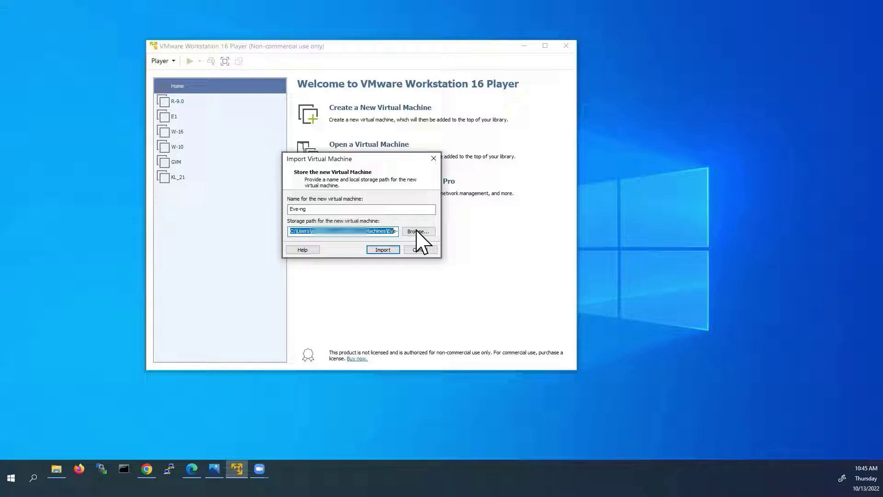
left_click(417, 232)
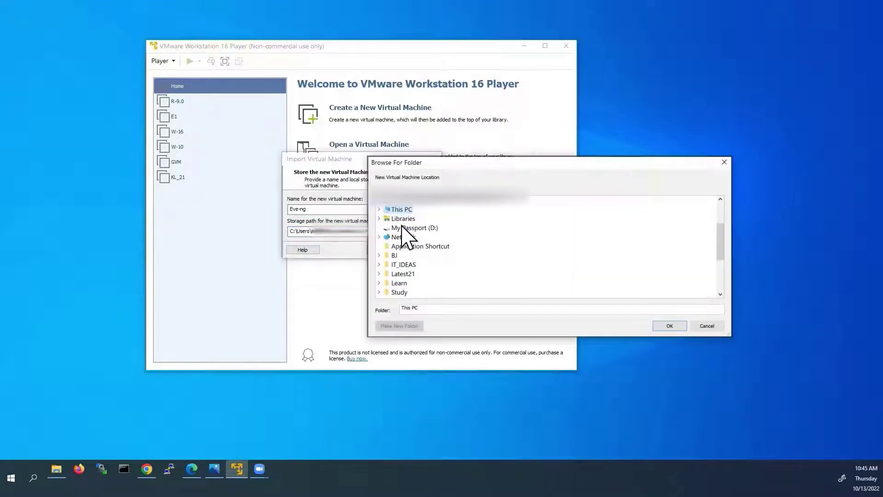
double_click(405, 228)
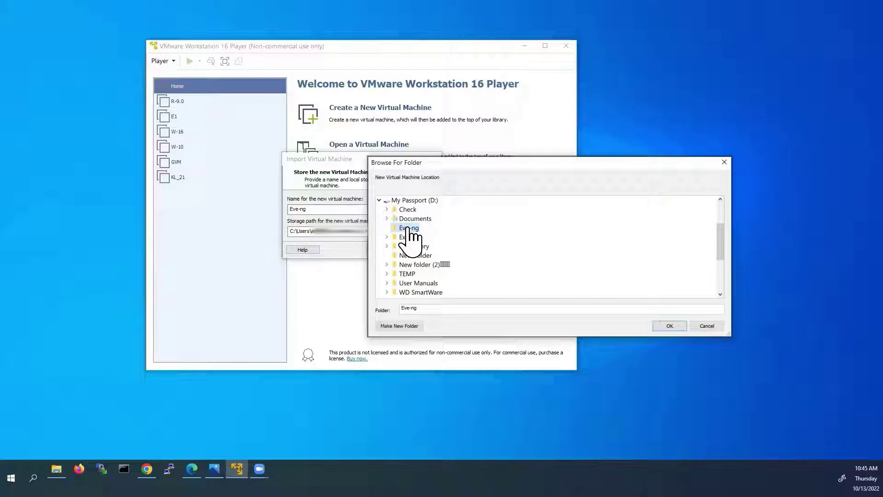
left_click(672, 326)
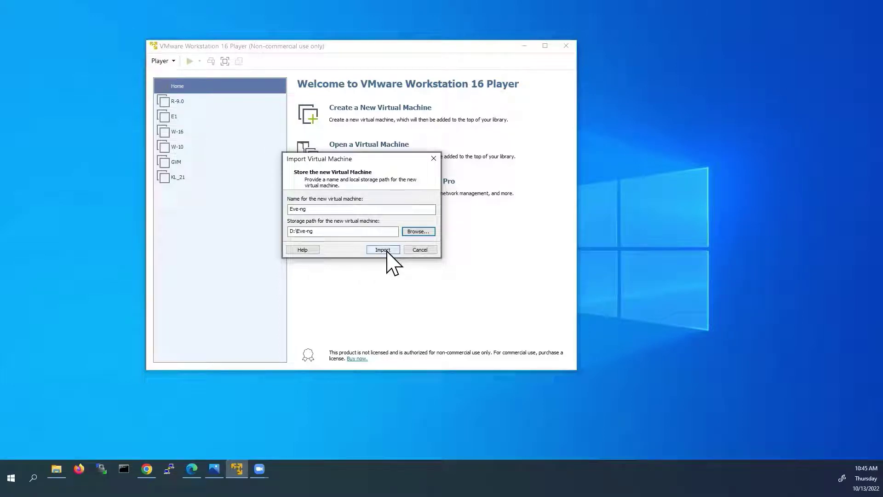
left_click(383, 250)
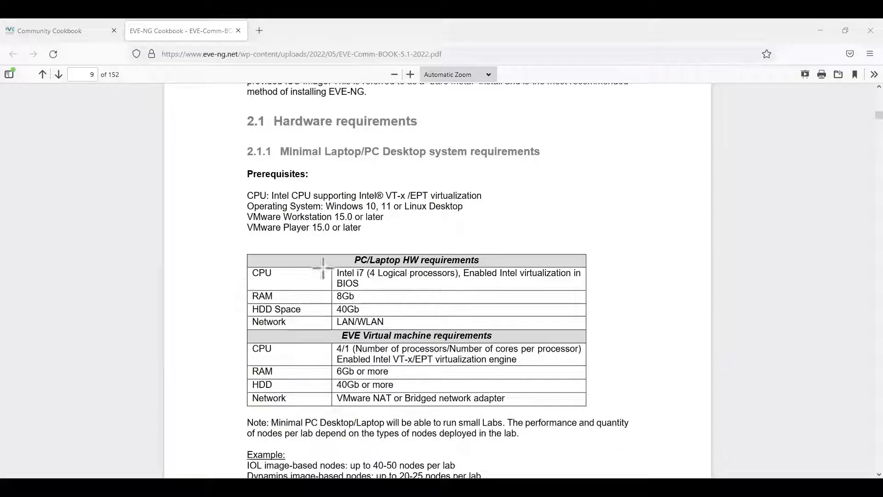
- Draw red arrows at the PC/Laptop and EVE VM requirement headings and their 8Gb and 6Gb RAM rows
mouse_move(347, 256)
left_mouse_down()
mouse_move(375, 266)
mouse_move(439, 254)
left_mouse_up()
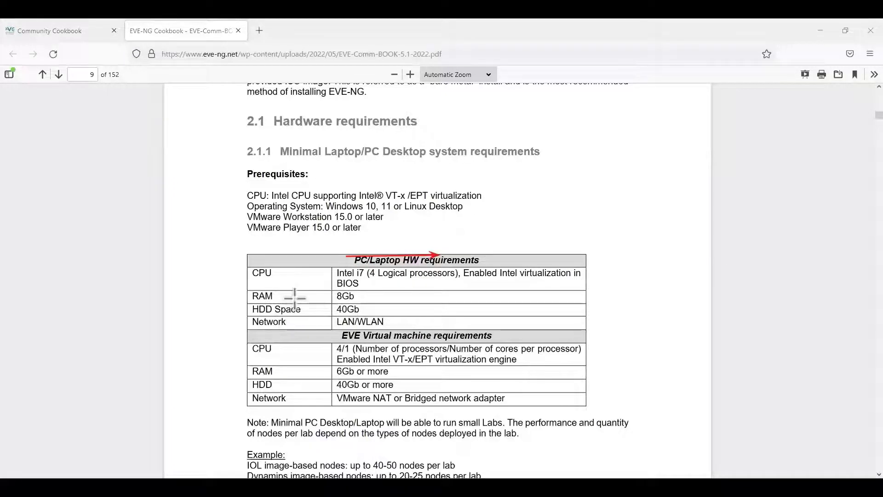
mouse_move(289, 297)
left_mouse_down()
mouse_move(327, 296)
mouse_move(317, 311)
mouse_move(332, 310)
left_mouse_up()
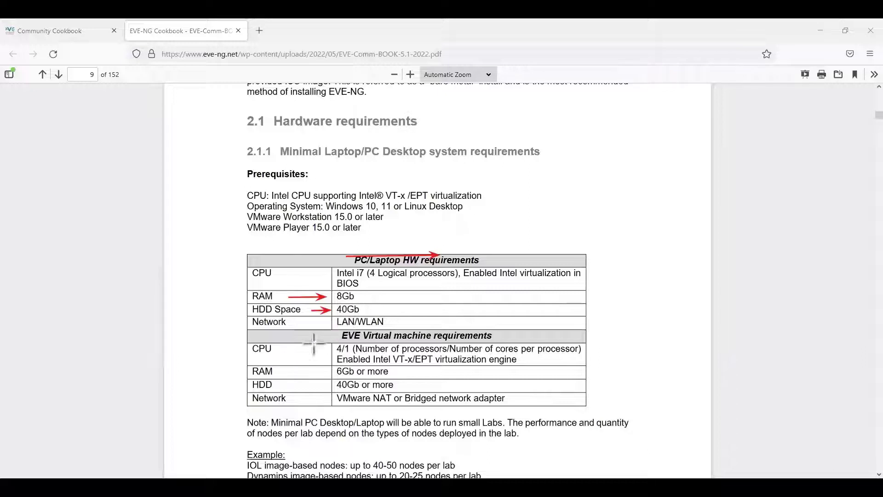
left_click_drag(295, 336, 338, 335)
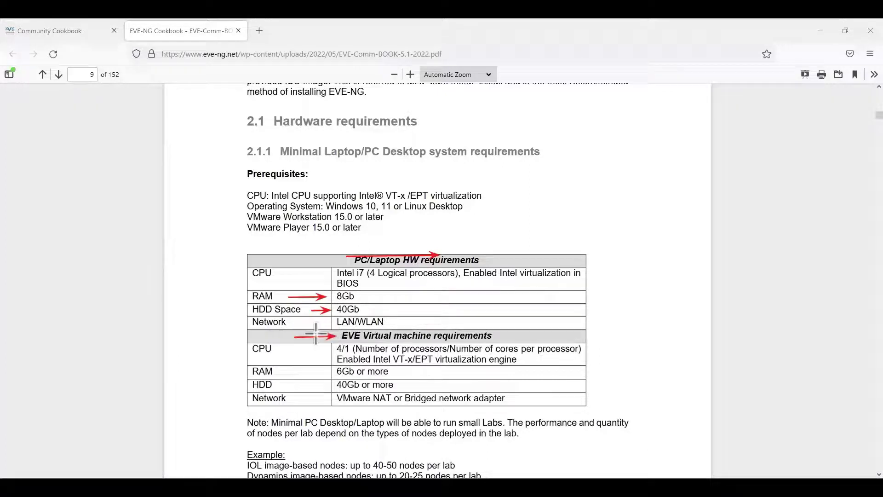
mouse_move(288, 375)
left_mouse_down()
mouse_move(324, 374)
mouse_move(314, 386)
mouse_move(325, 386)
left_mouse_up()
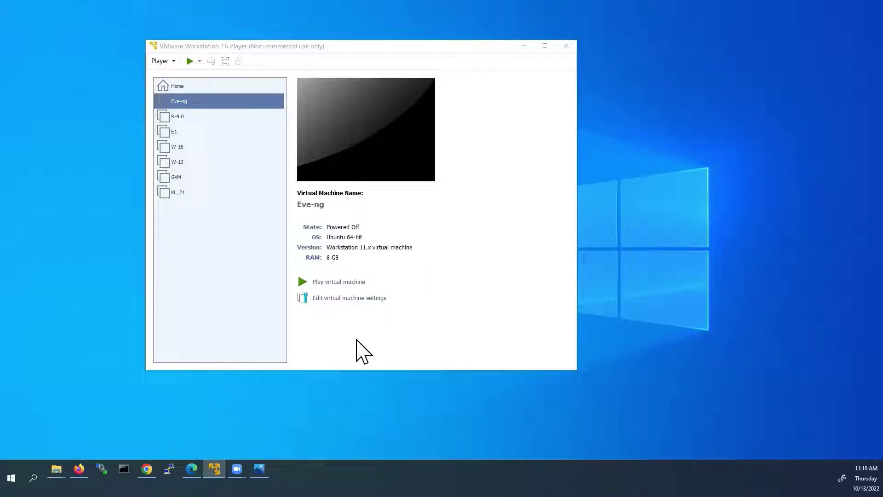
- Review Eve-ng's processor, hard disk, network adapter, USB and display settings, then close them
left_click(342, 299)
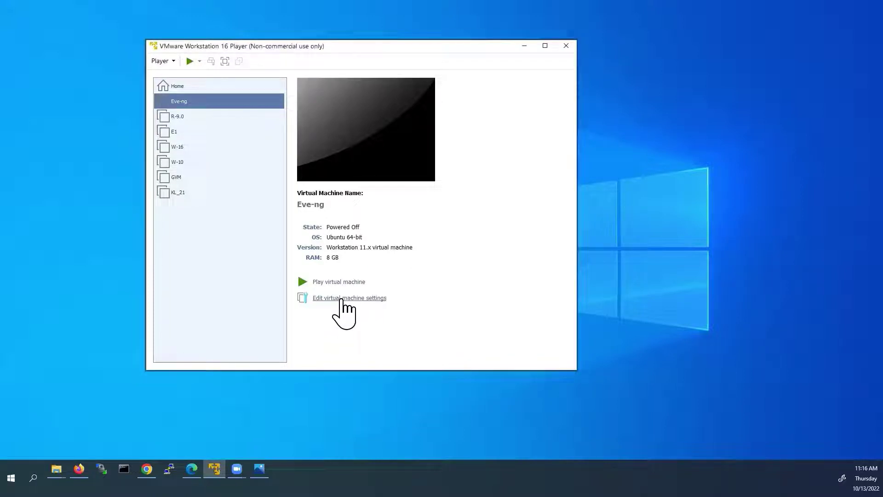
left_click(341, 299)
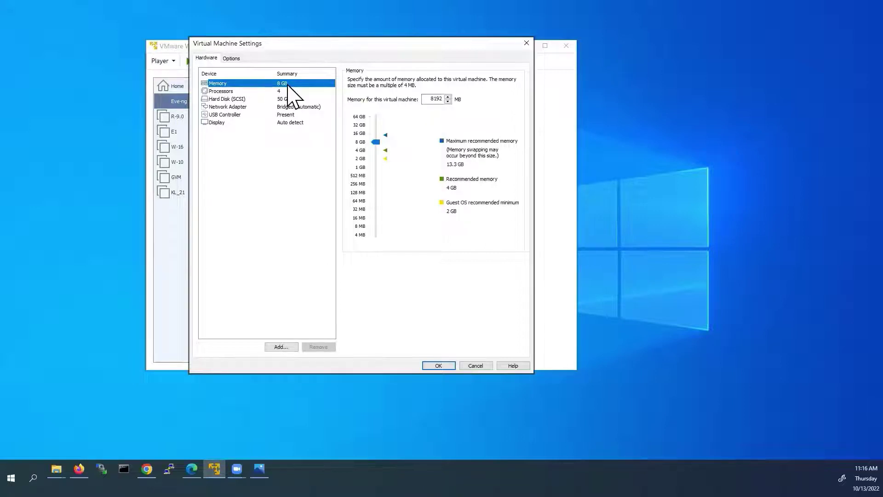
left_click(244, 92)
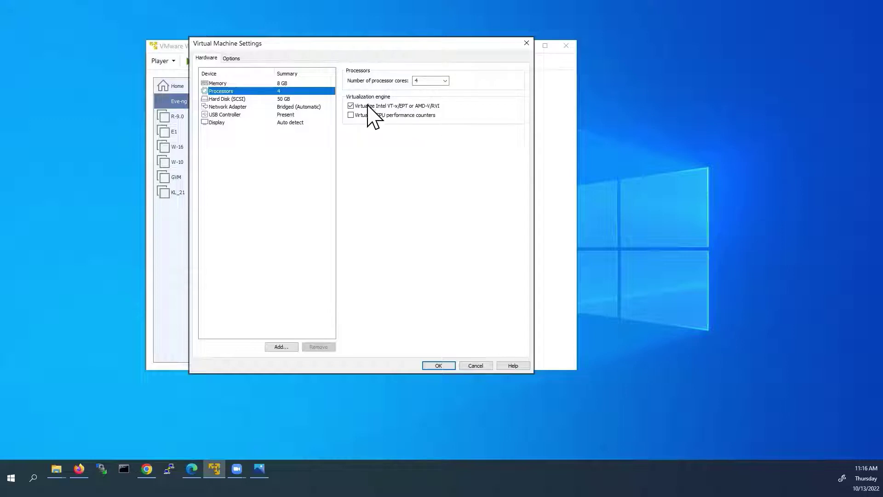
left_click(240, 100)
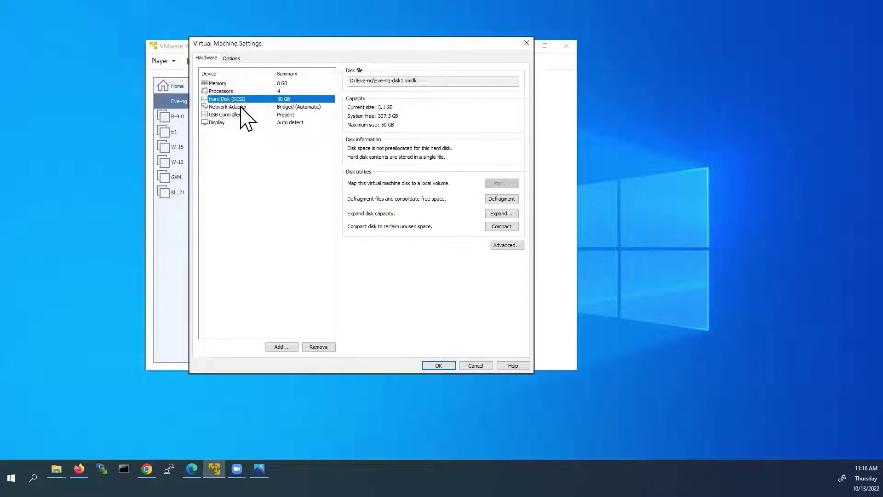
left_click(240, 107)
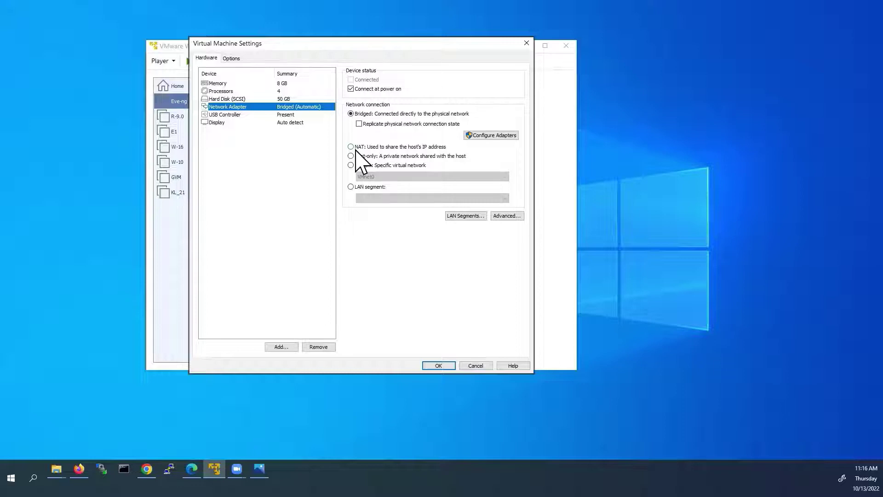
left_click(263, 116)
left_click(253, 122)
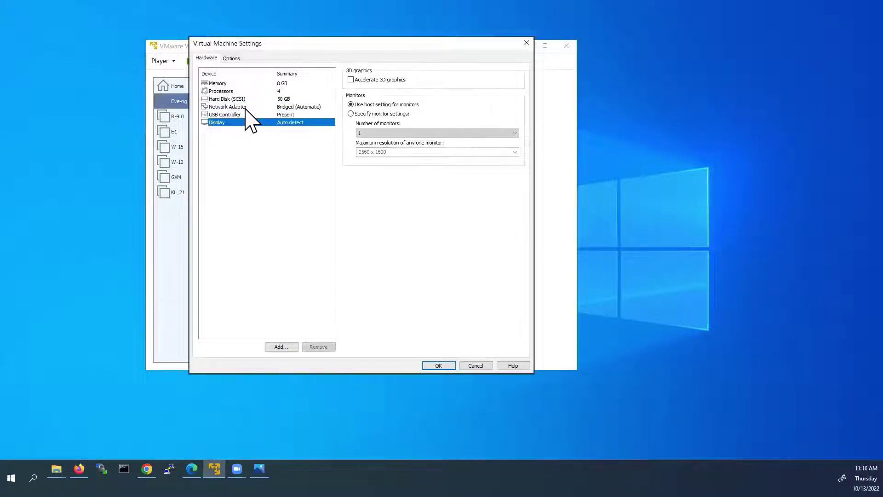
left_click(249, 106)
left_click(440, 366)
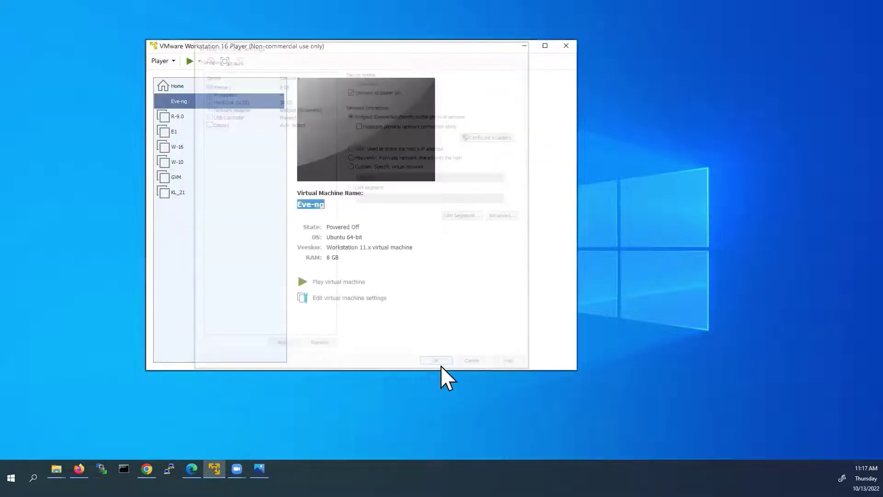
- Power on Eve-ng until its login prompt shows 192.168.1.206, then launch PuTTY
left_click(339, 283)
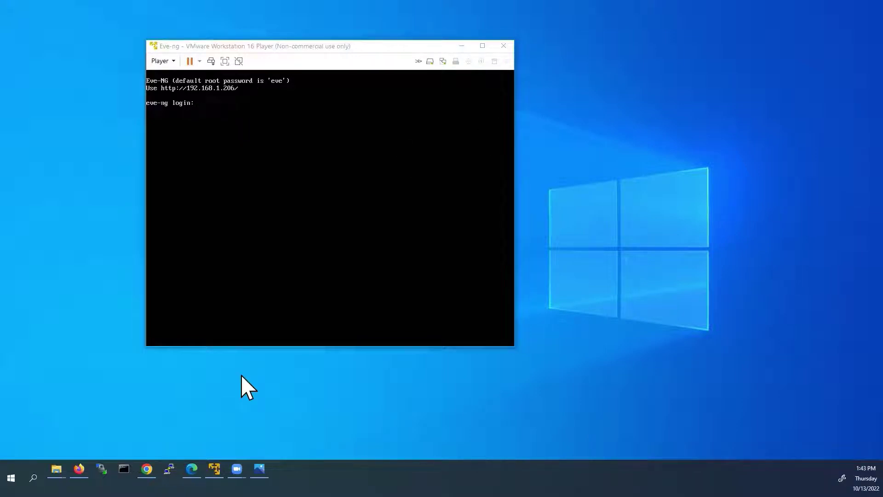
left_click(169, 469)
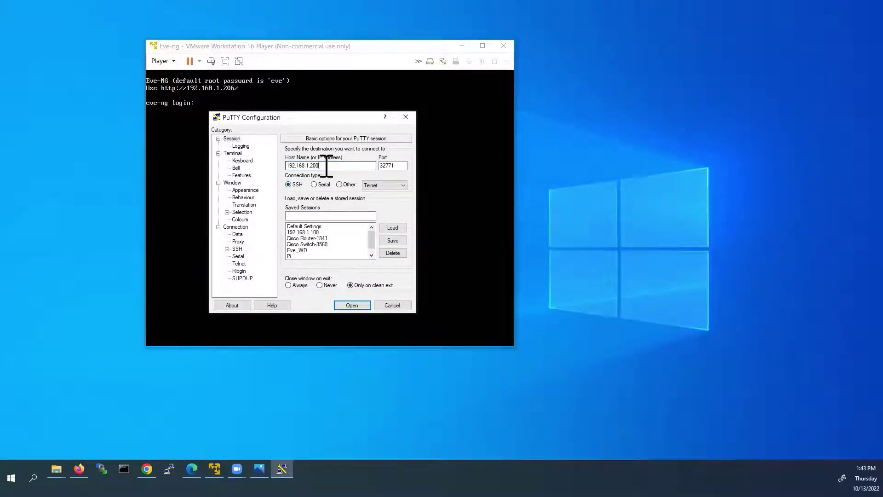
- Change the host to 192.168.1.206 and port to 22, then open the SSH connection
left_click_drag(328, 165, 272, 167)
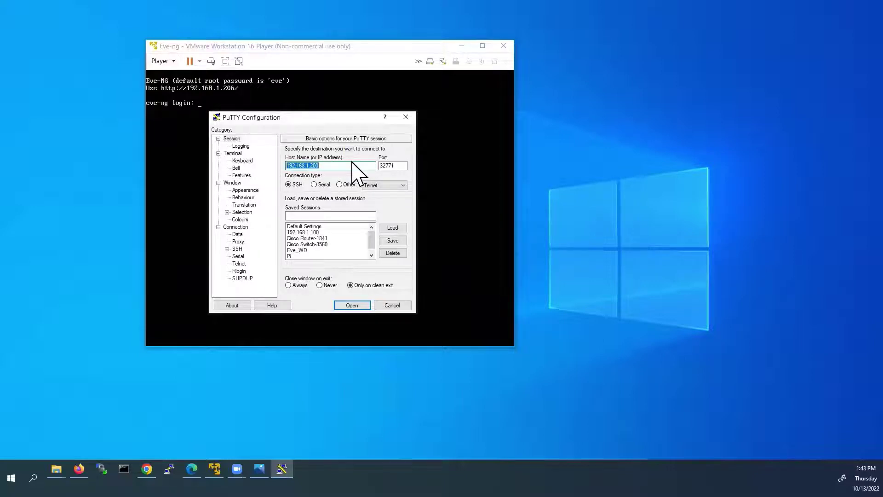
left_click(327, 169)
key("BackSpace")
type("6")
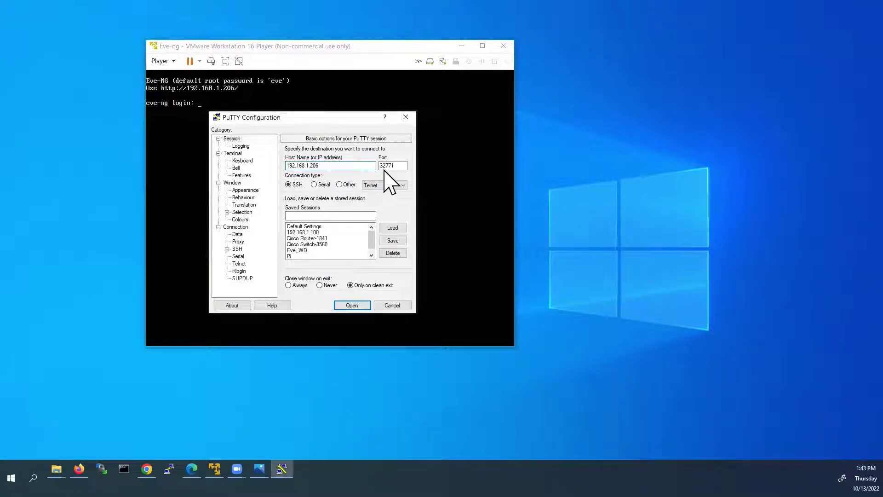
left_click_drag(402, 166, 373, 168)
type("22")
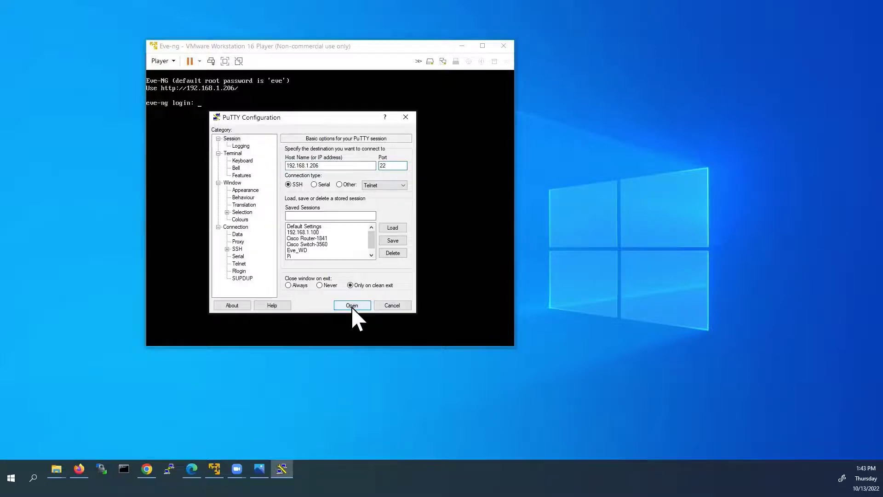
left_click(352, 306)
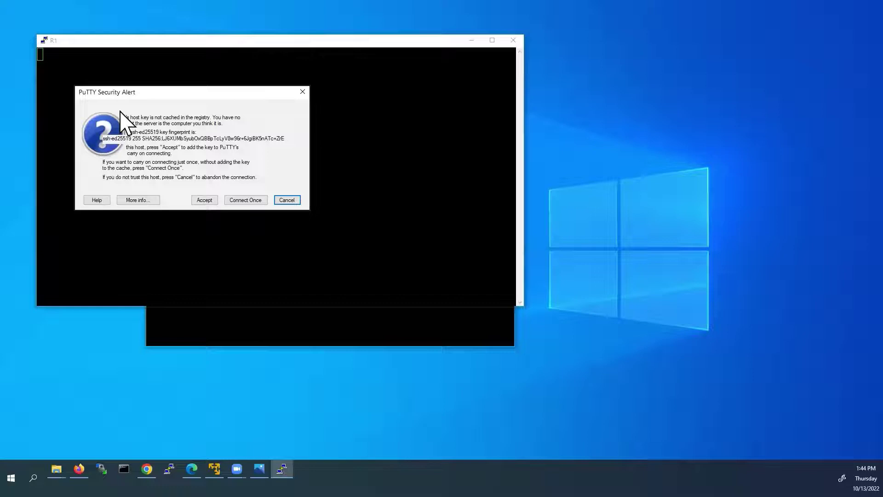
- Accept the server's host key and log in as root with the root password
left_click(204, 201)
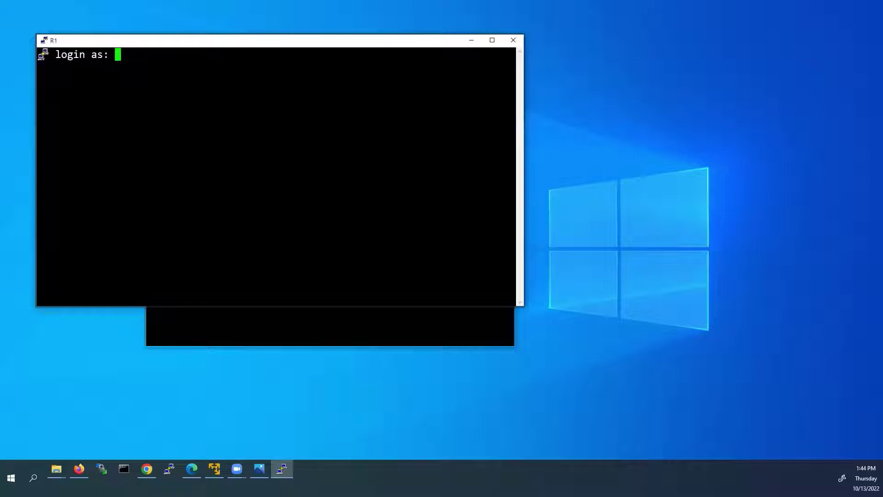
left_click_drag(219, 43, 282, 68)
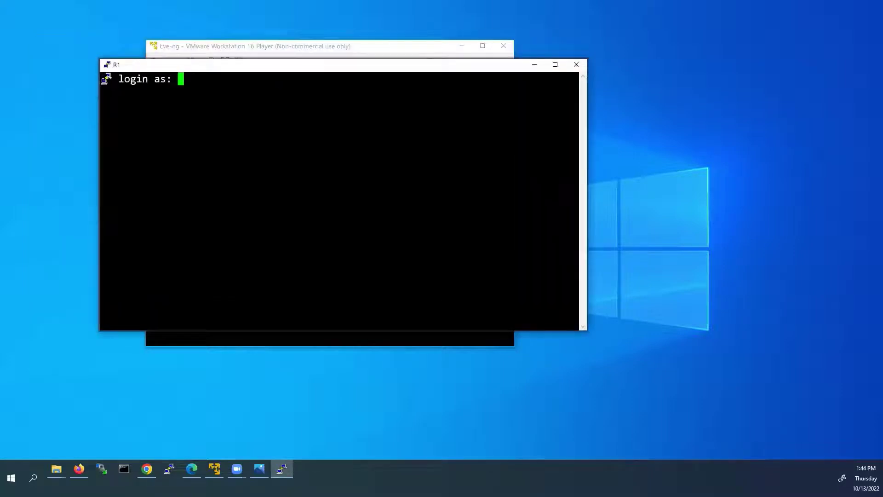
type("root")
key("Return")
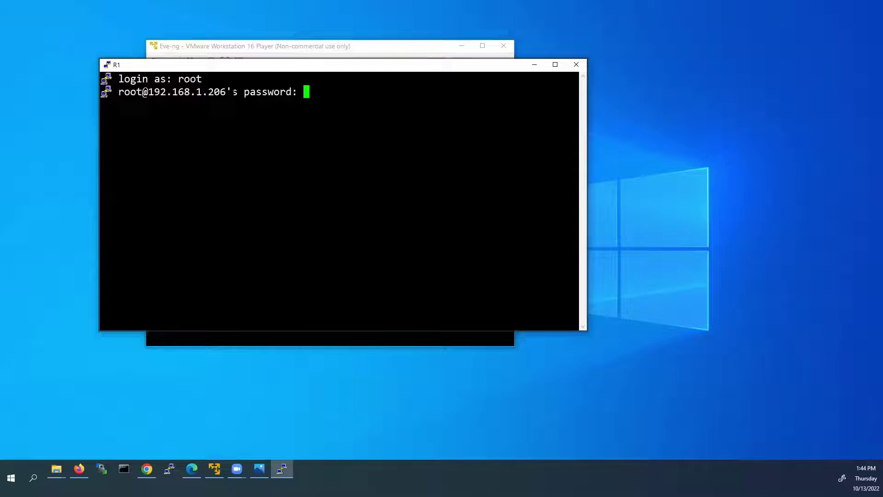
key("Return")
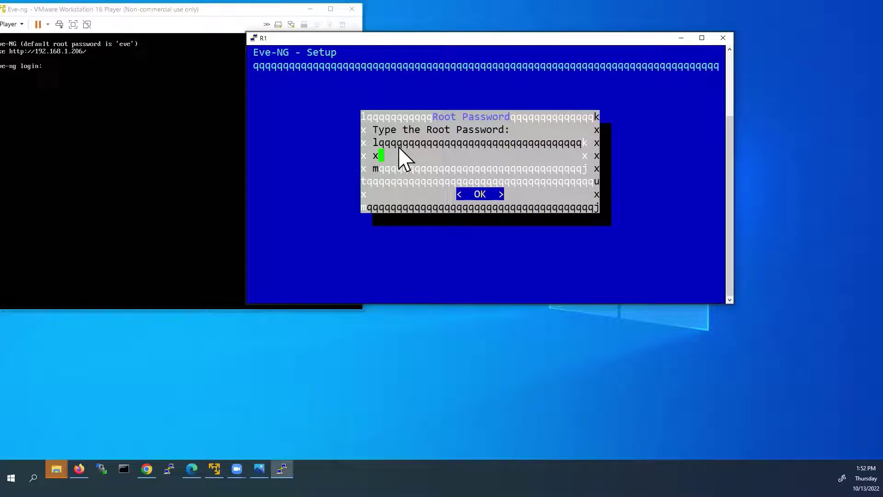
- Enter and confirm the new root password, keep eve-ng and example.com, and select static addressing
key("Return")
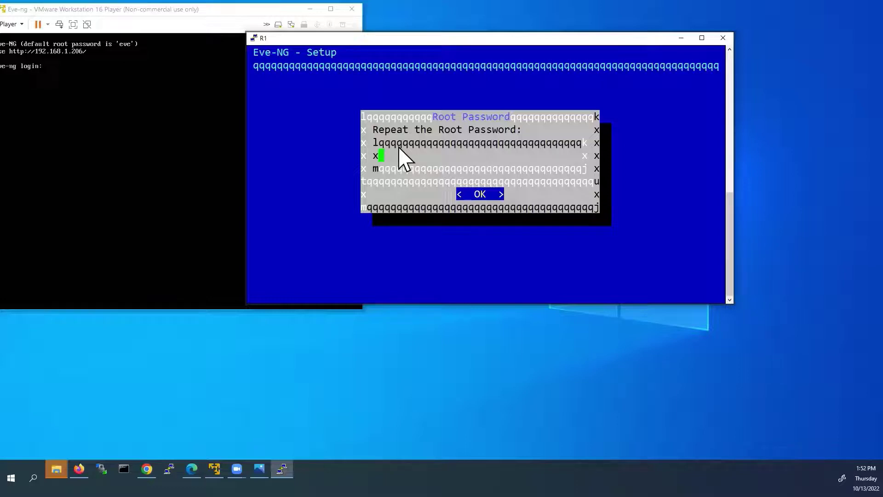
key("Return")
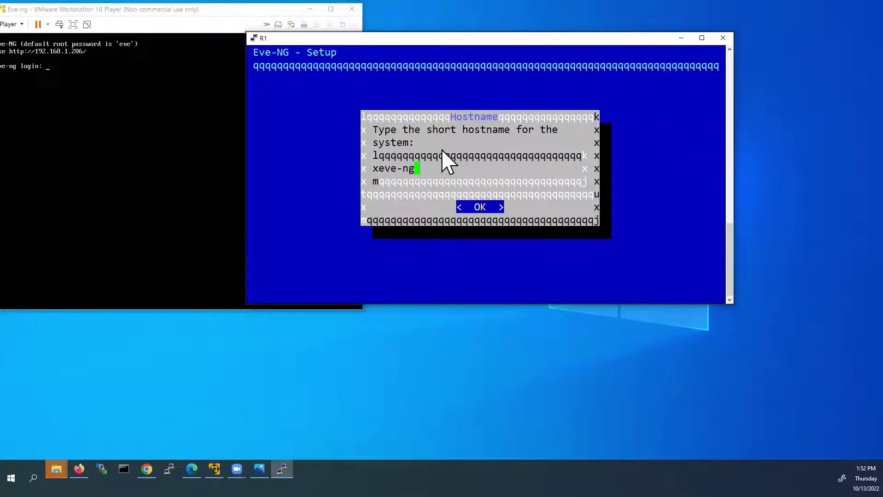
key("Return")
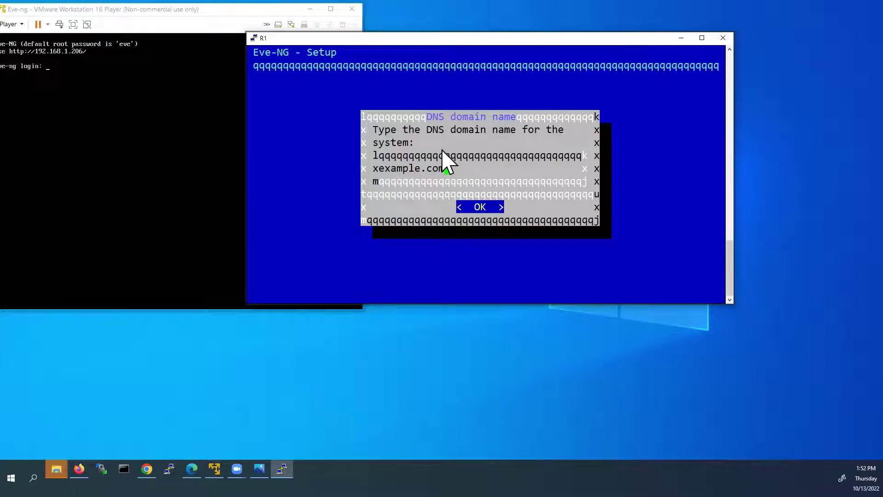
key("Return")
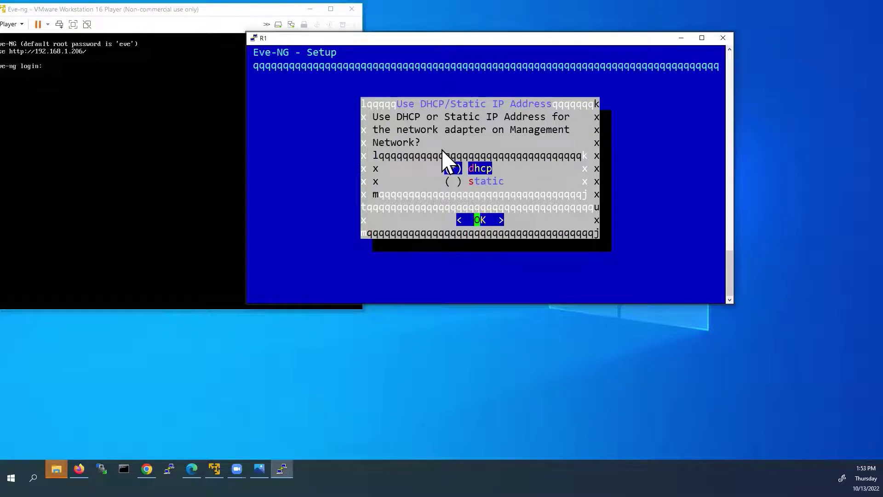
key("Down")
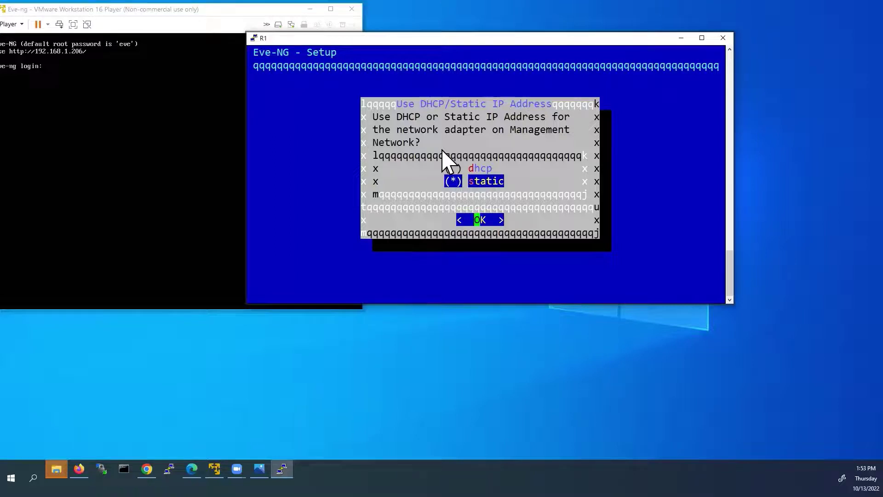
key("Return")
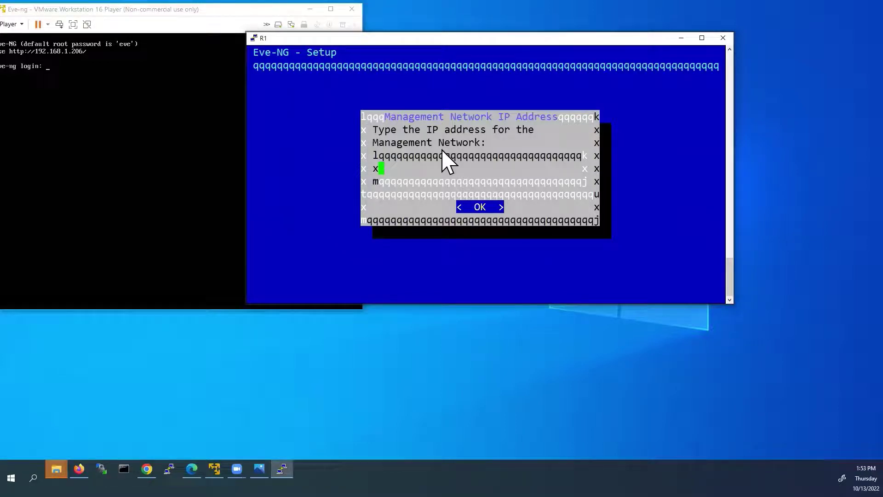
- Enter IP 192.168.1.50, subnet mask 255.255.255.0 and gateway 192.168.1.1
type("192.168.1.50")
key("Return")
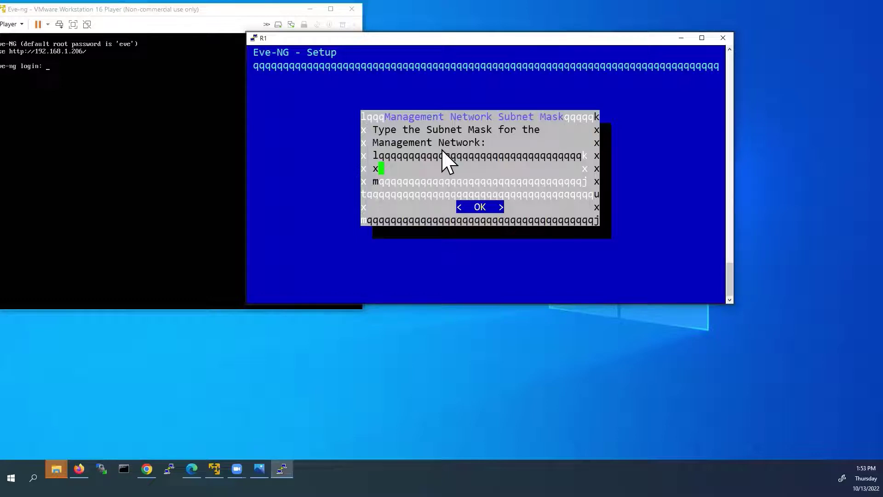
type("255.255.255.0")
key("Return")
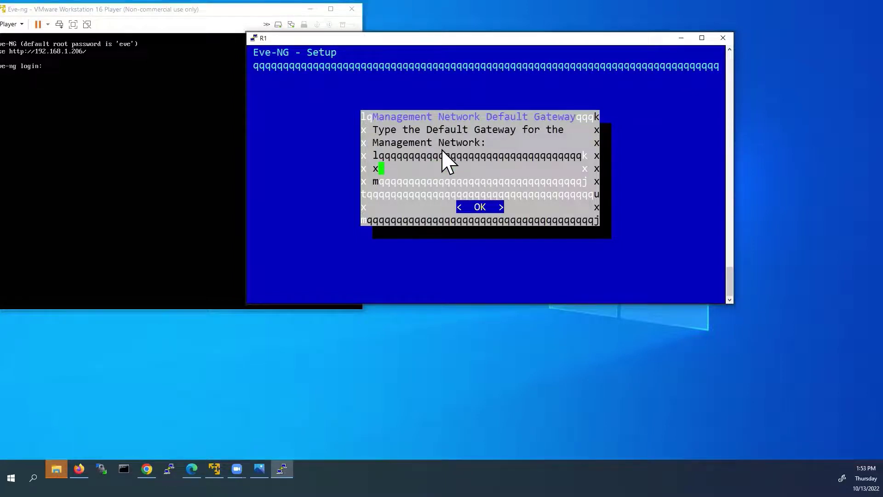
type("192.168.1.1")
key("Return")
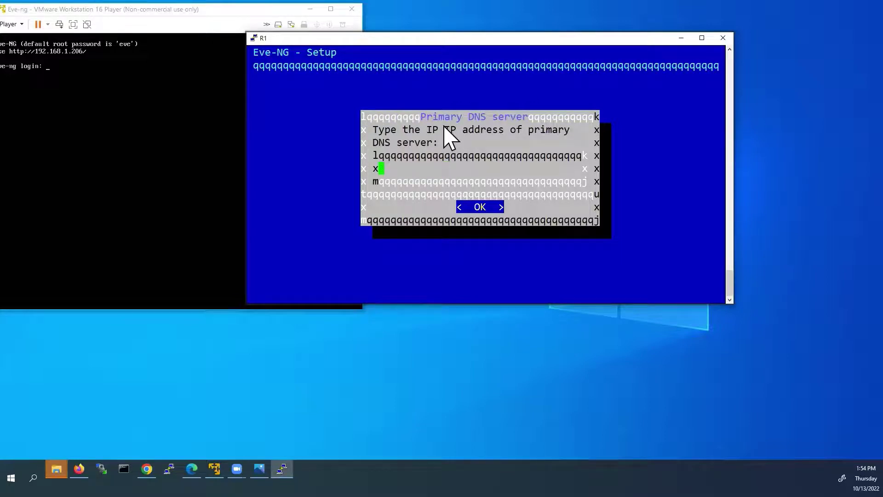
- Set DNS servers 192.168.1.1 and 8.8.8.8, leave NTP blank, and choose a direct internet connection
type("192.168.1.1")
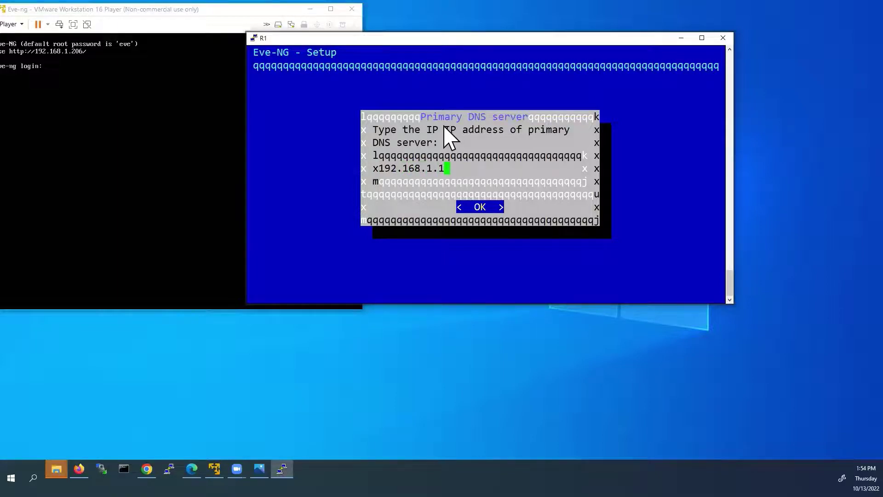
key("Return")
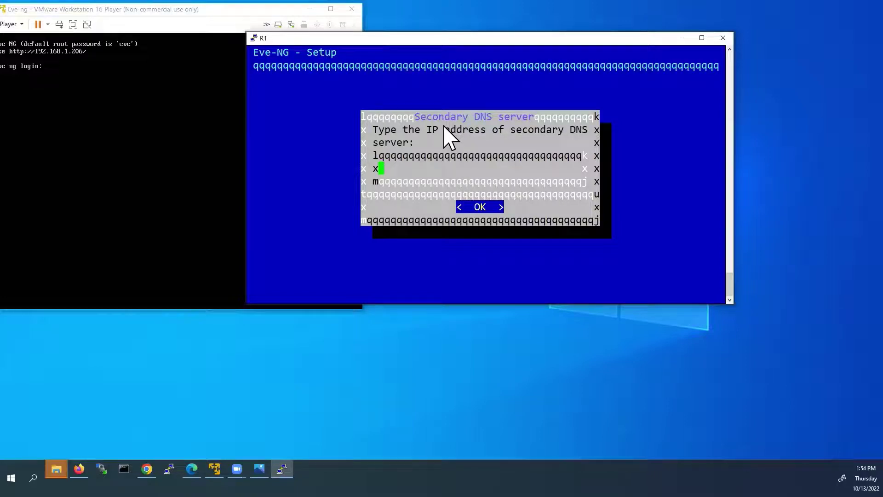
type("8.8.88")
key("BackSpace")
type(".8")
key("Return")
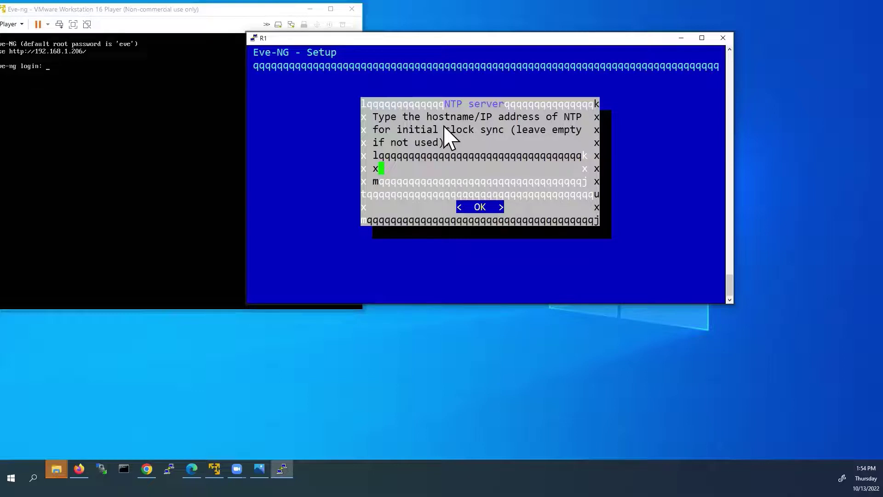
key("Return")
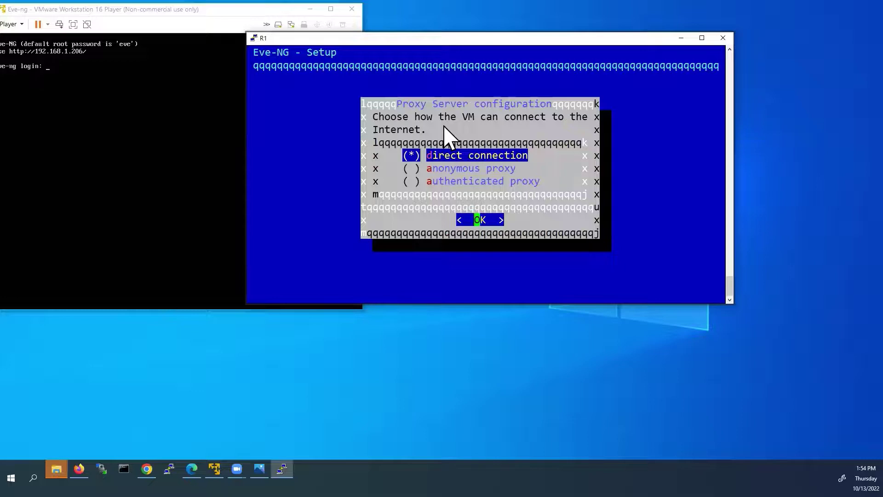
key("Return")
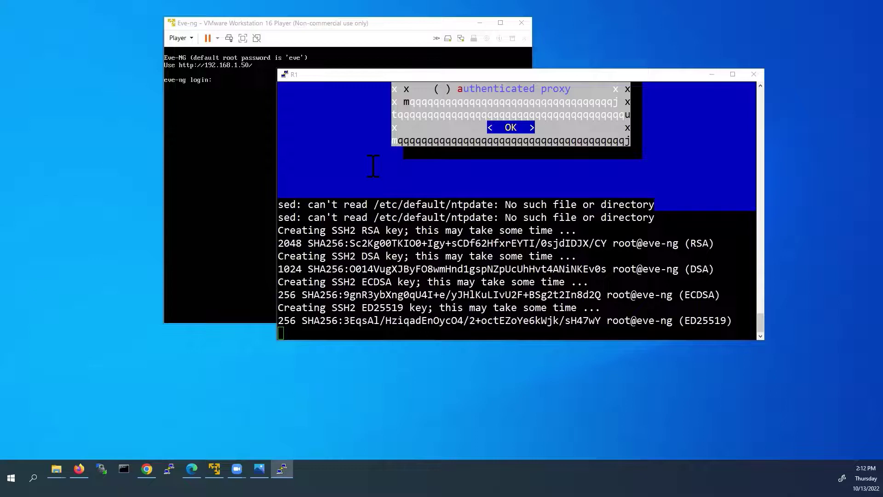
- Start a new PuTTY SSH session to host 192.168.1.50 on port 22 and accept its host key
left_click(286, 75)
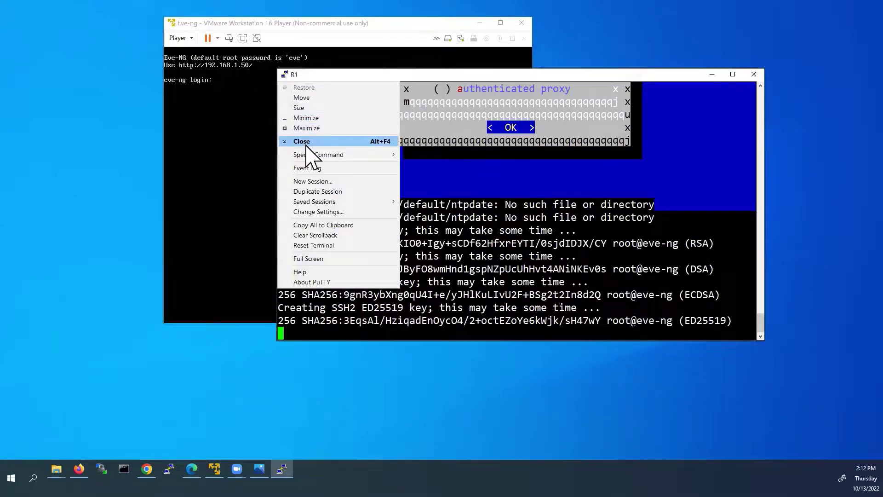
left_click(311, 182)
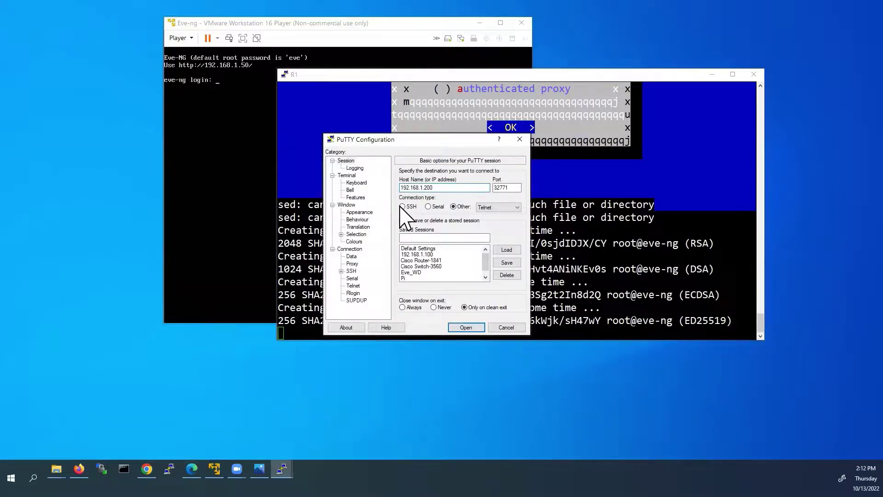
left_click(403, 207)
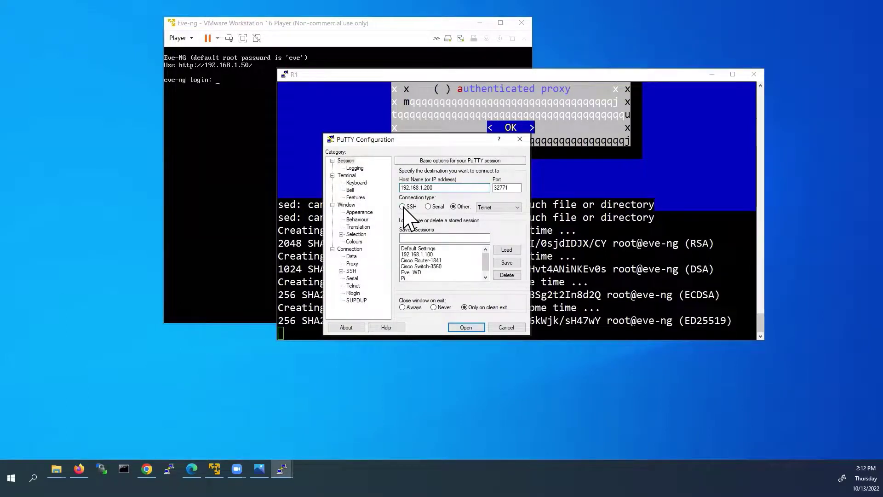
left_click(440, 187)
key("BackSpace")
key("BackSpace")
key("BackSpace")
type("50")
double_click(508, 188)
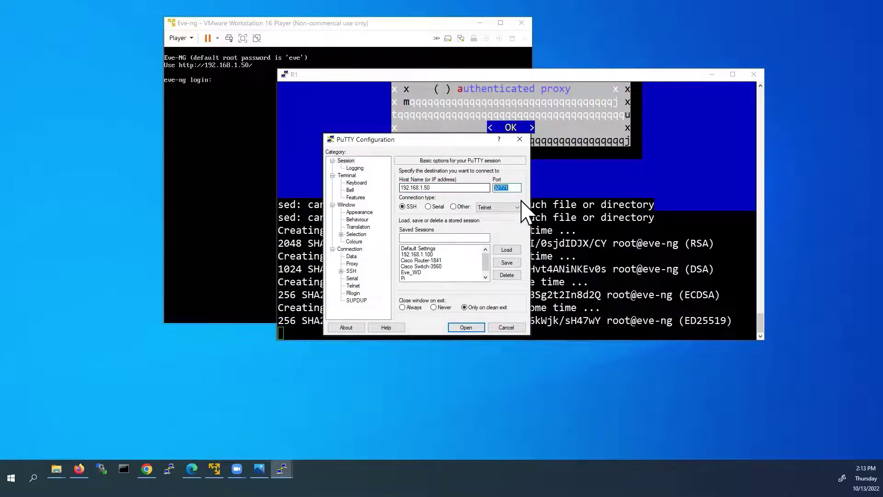
type("22")
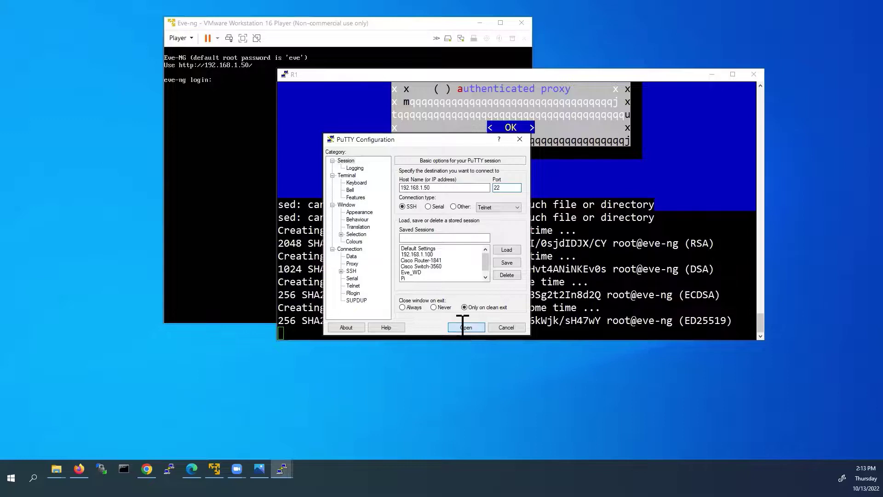
left_click(464, 327)
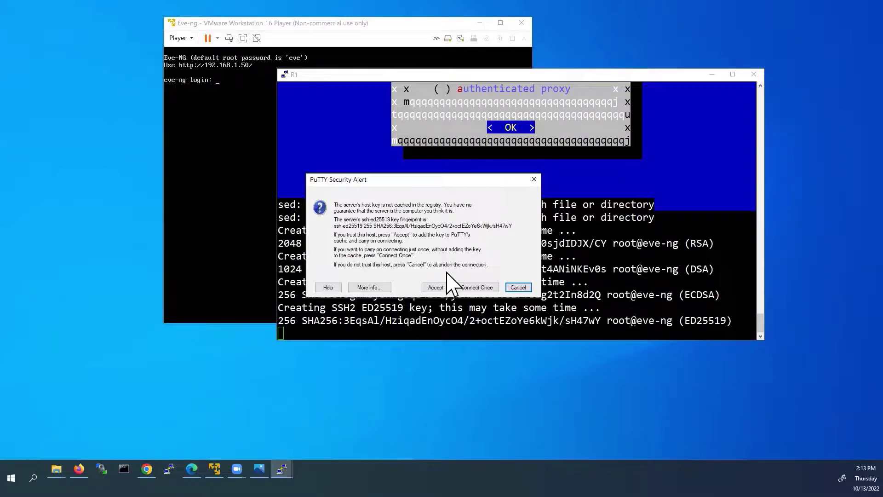
left_click(436, 287)
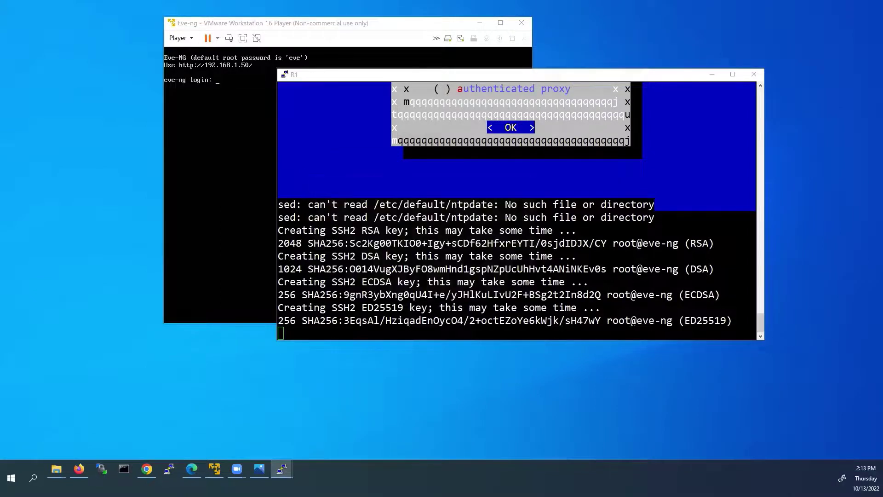
- Log in to the EVE-NG server as root with the account password
type("root")
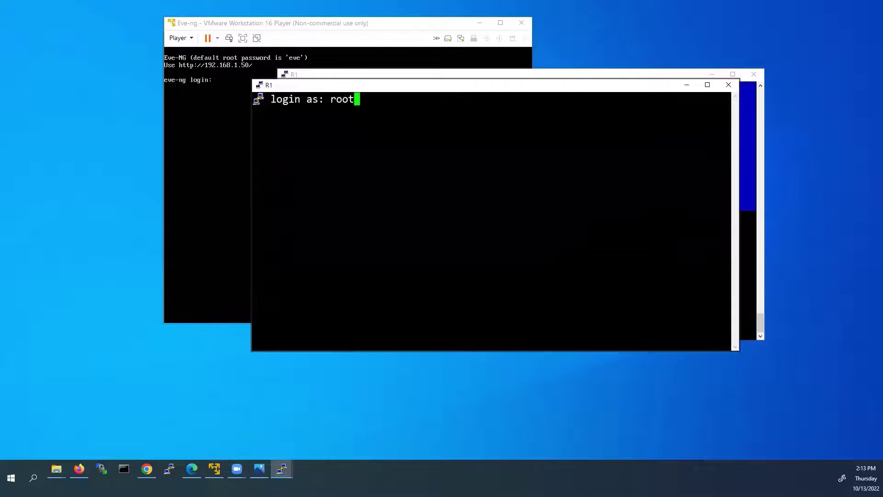
key("Return")
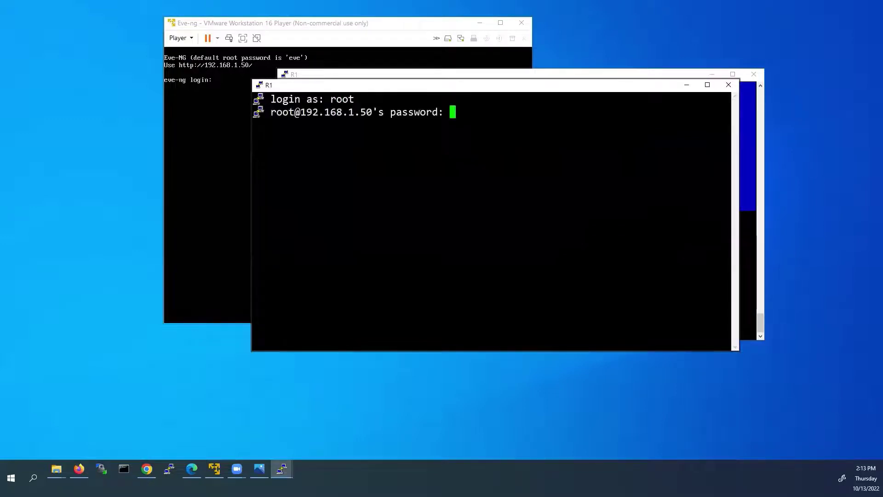
type("eve")
key("Return")
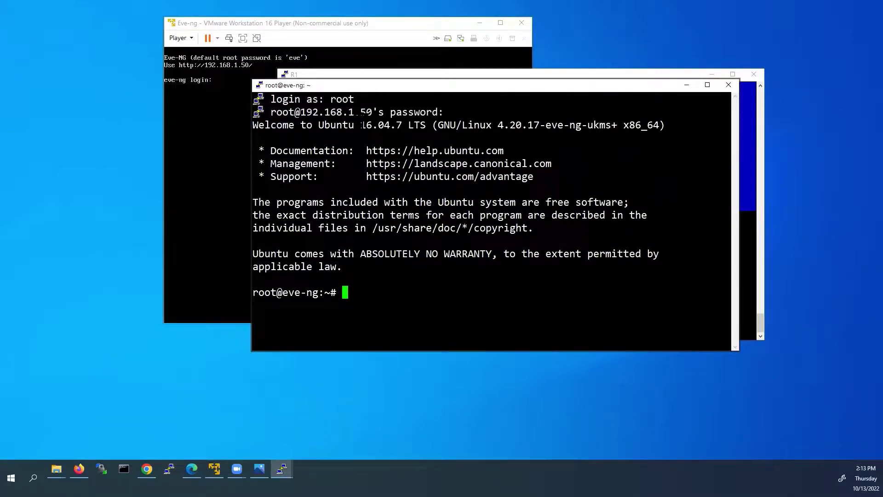
- Clear the screen, run 'ifconfig | more', and highlight pnet0's address 192.168.1.50
type("clear")
key("Return")
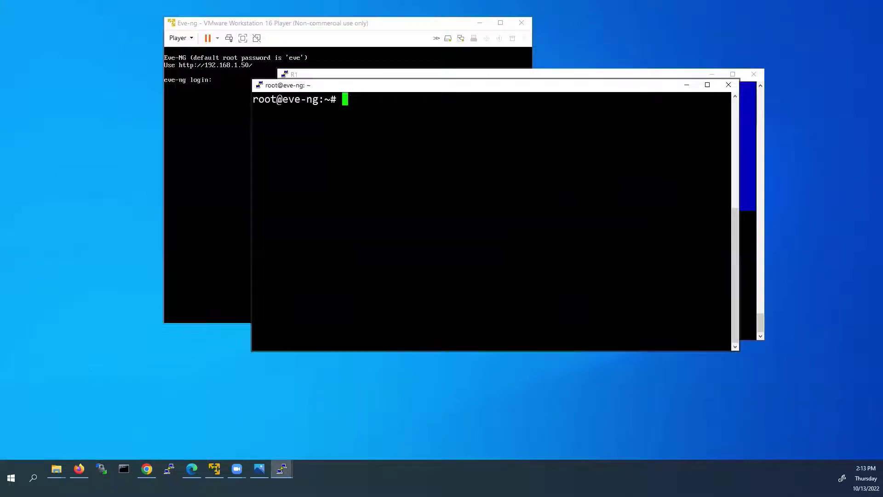
type("ifconfi")
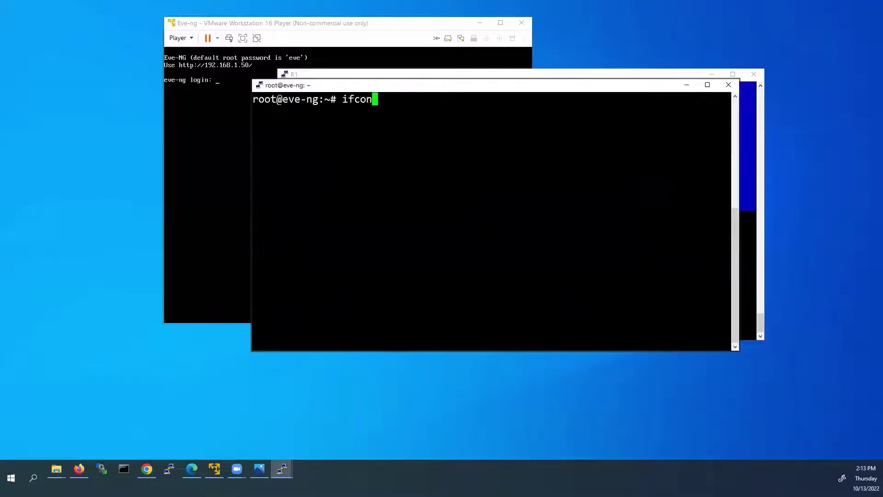
type("g | more")
key("Return")
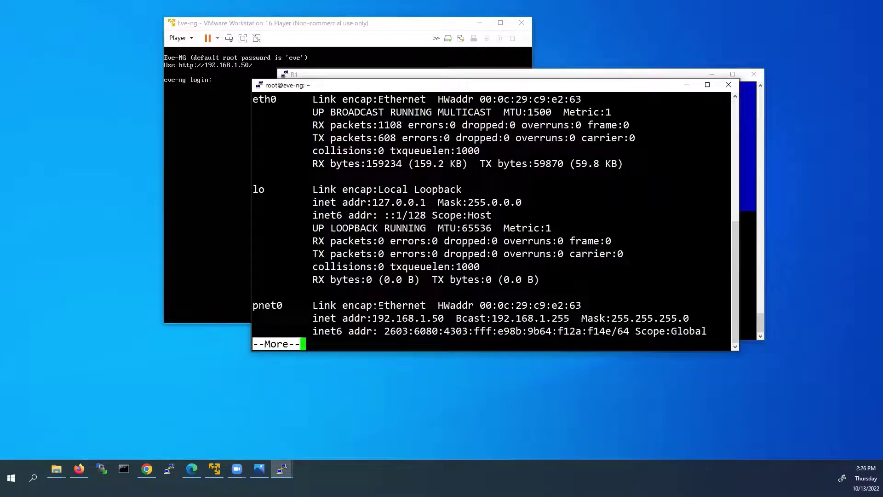
left_click_drag(373, 317, 444, 327)
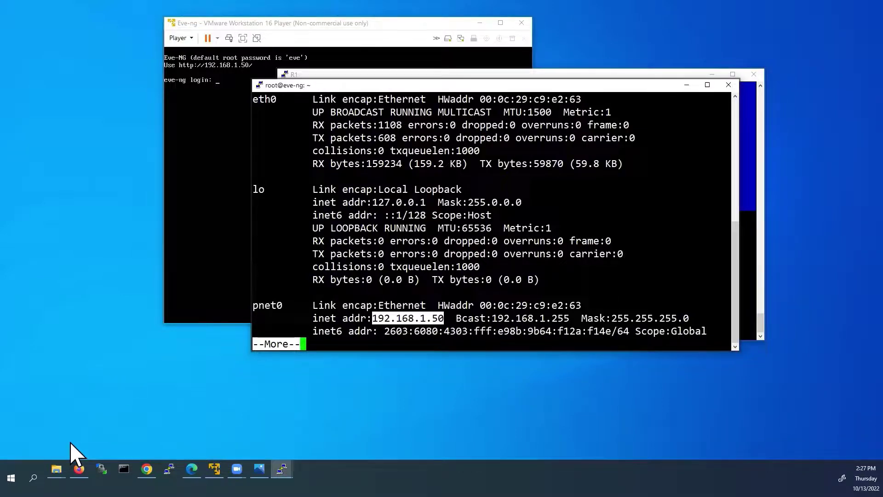
- Load the EVE-NG web page at 192.168.1.50 in Firefox
left_click(79, 469)
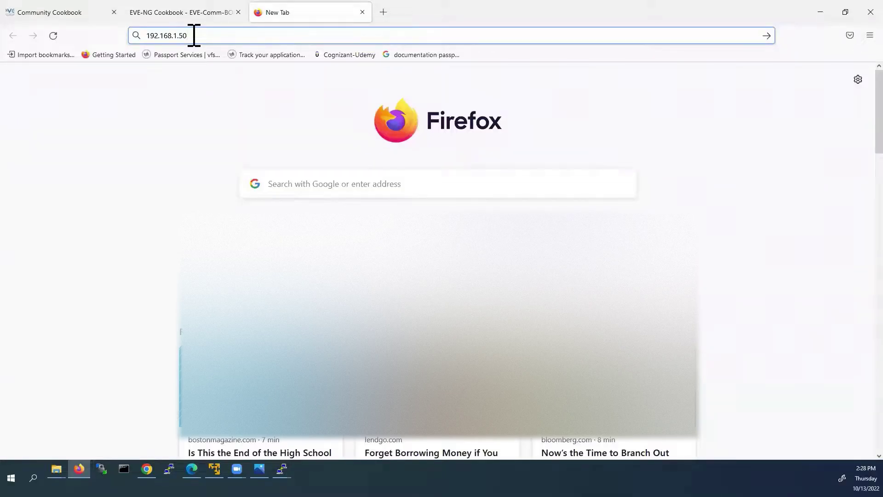
left_click(194, 36)
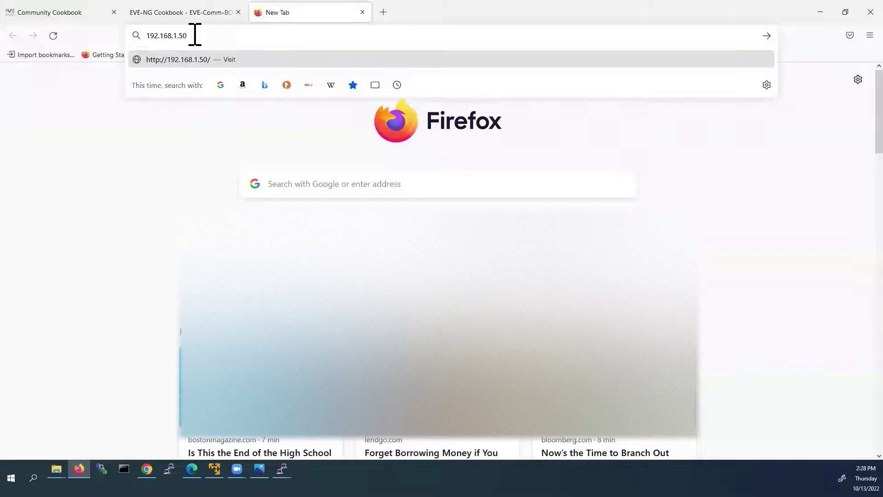
key("Return")
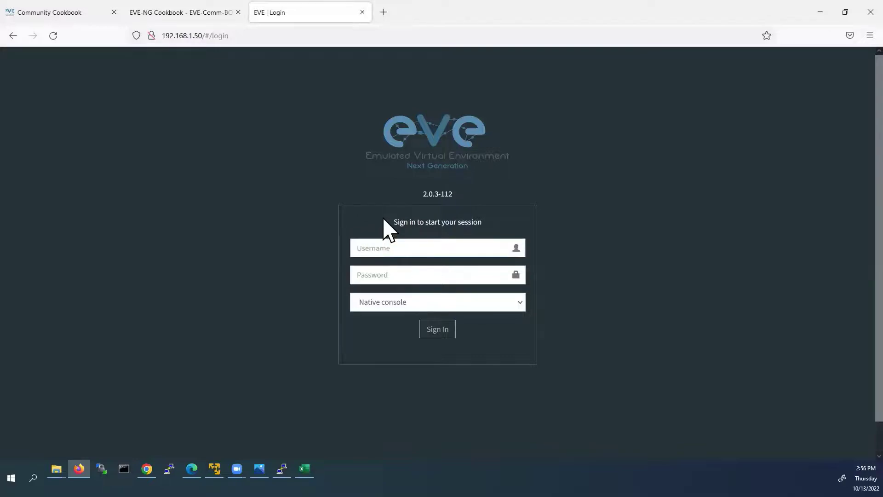
- Sign in as admin with the password and Html5 console, declining to save the login
type("admin")
key("Tab")
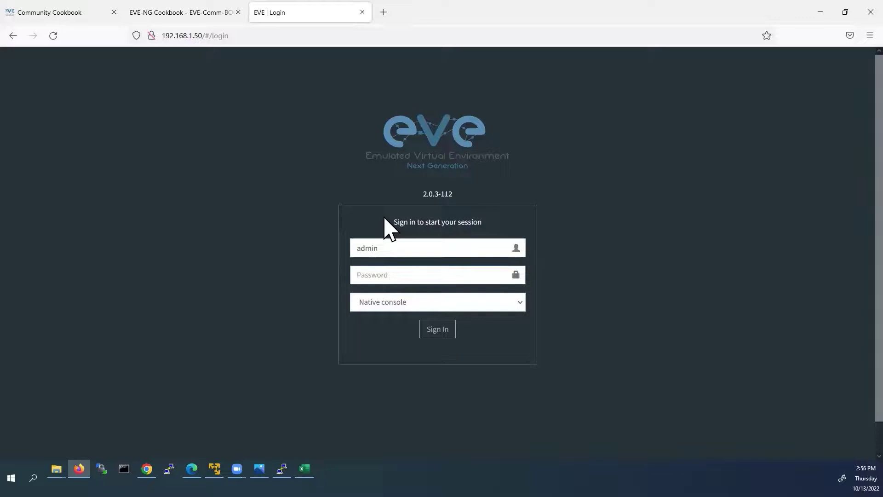
type("eve")
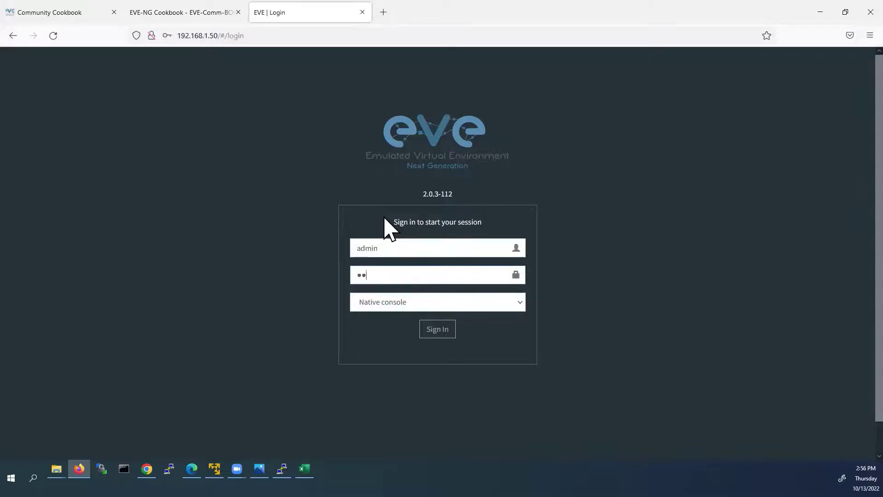
left_click(518, 303)
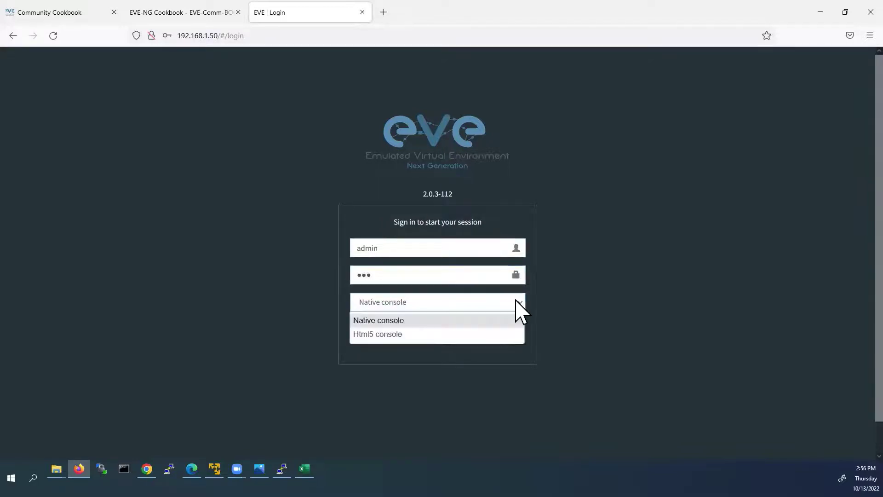
left_click(432, 335)
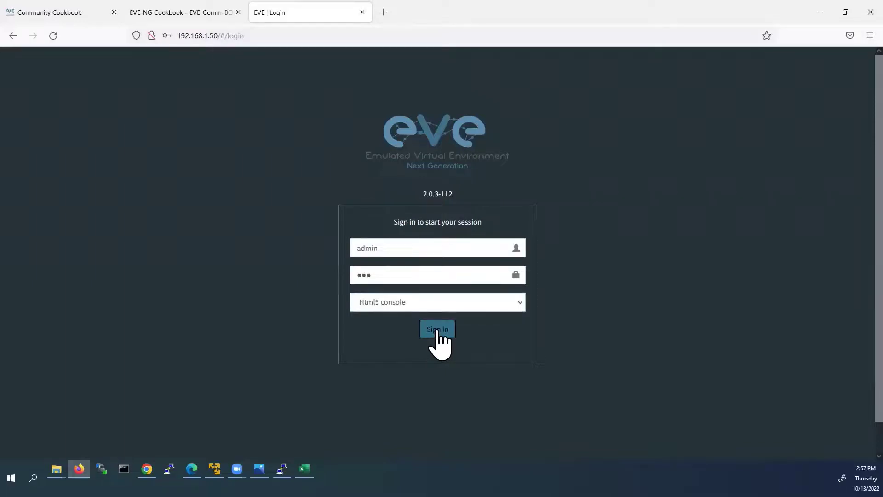
left_click(436, 330)
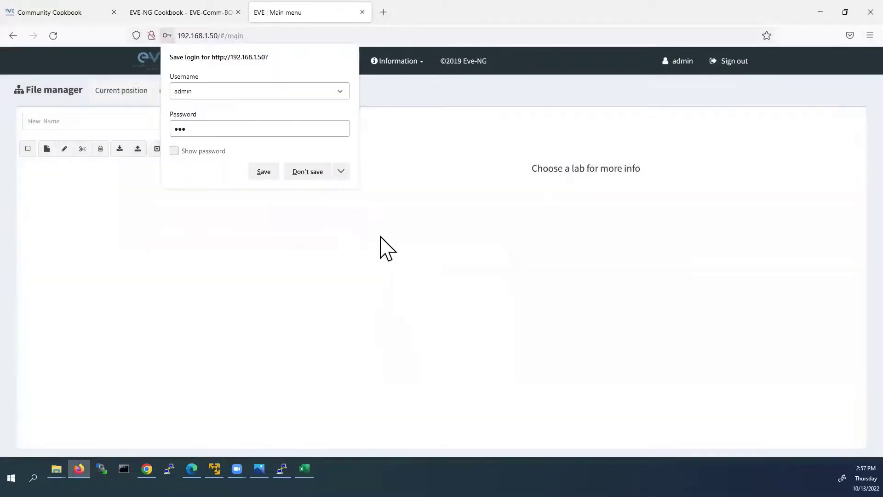
left_click(321, 171)
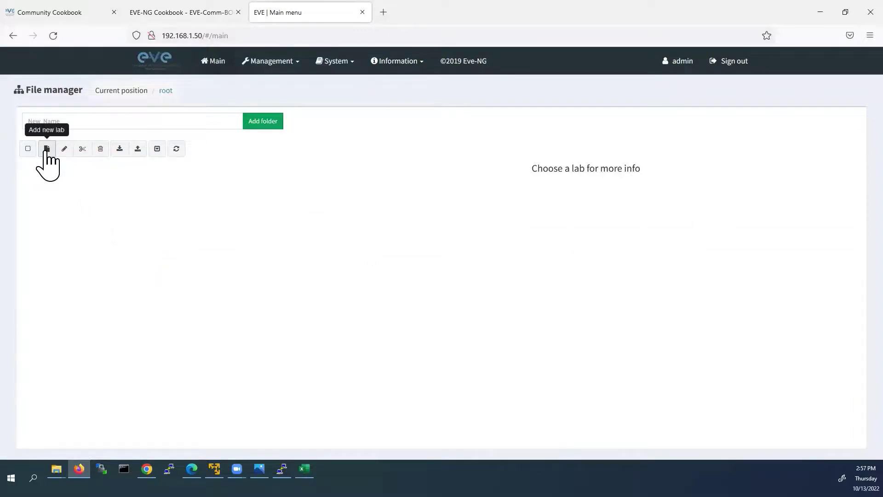
- Add a new lab and enter Newlab_01 as its name
left_click(46, 149)
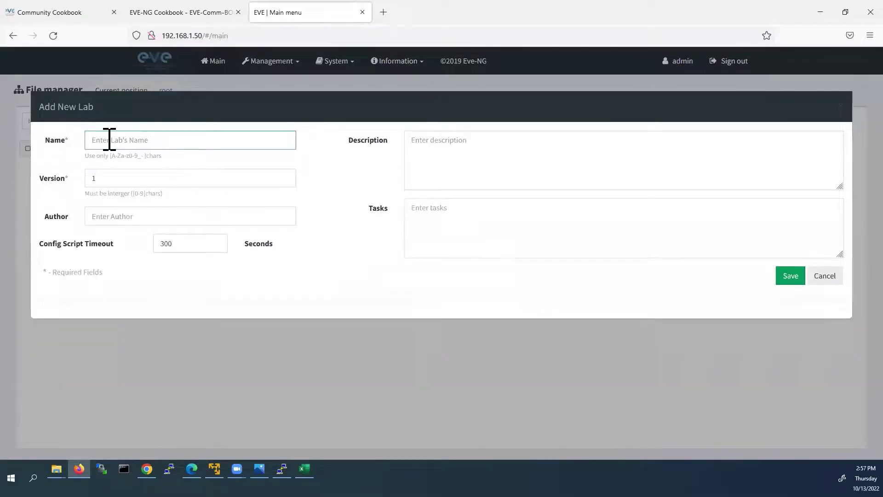
type("Newlab_0")
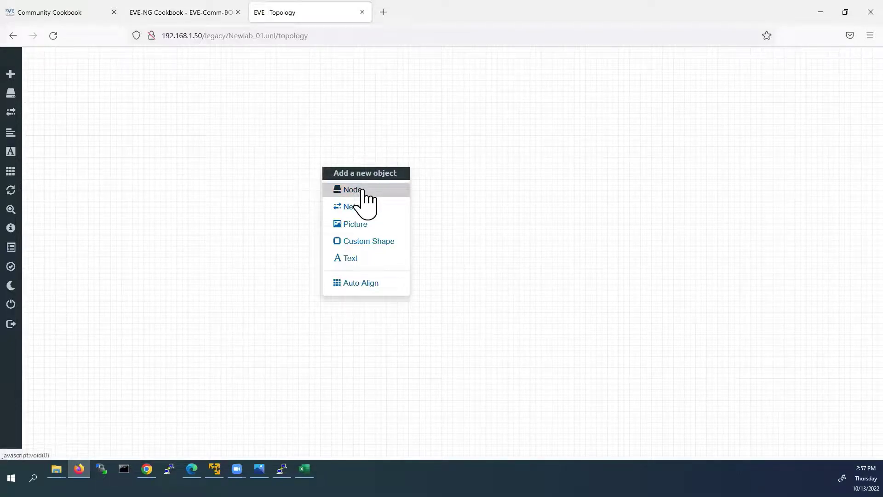
- Add a node using the Virtual PC (VPCS) template with Number of nodes set to 2
left_click(365, 190)
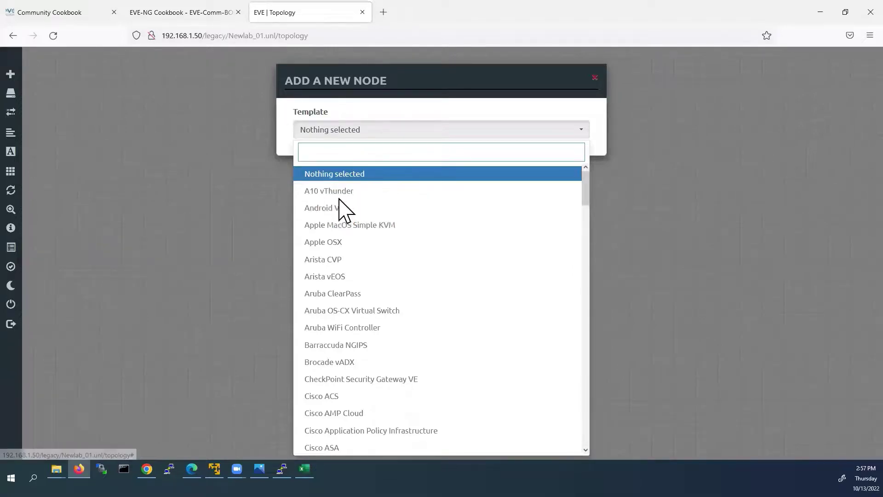
scroll(339, 205, "down", 2)
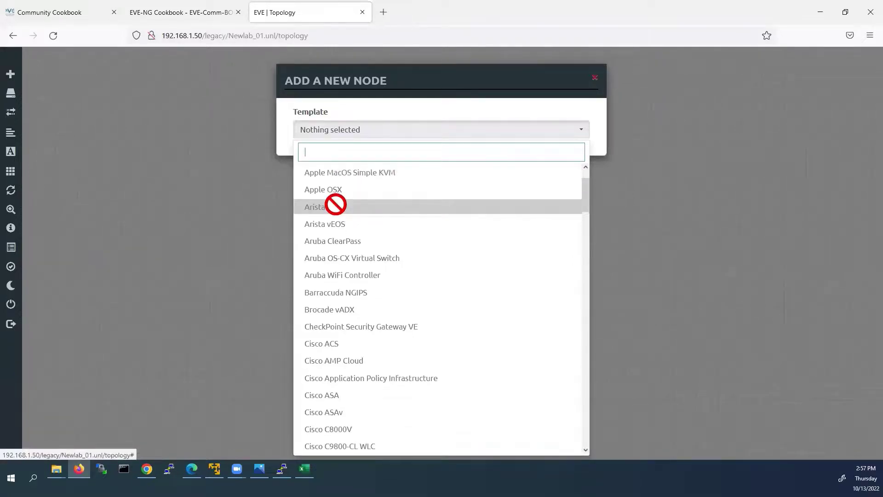
scroll(354, 187, "down", 1)
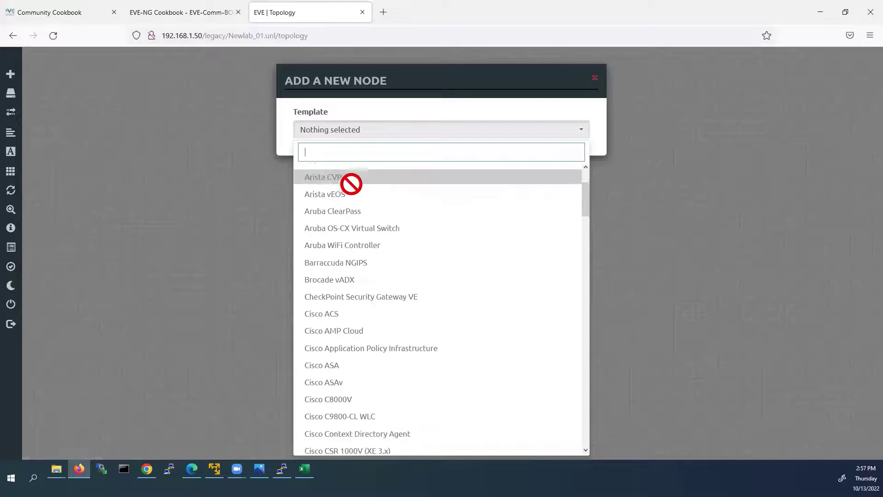
scroll(351, 198, "down", 1)
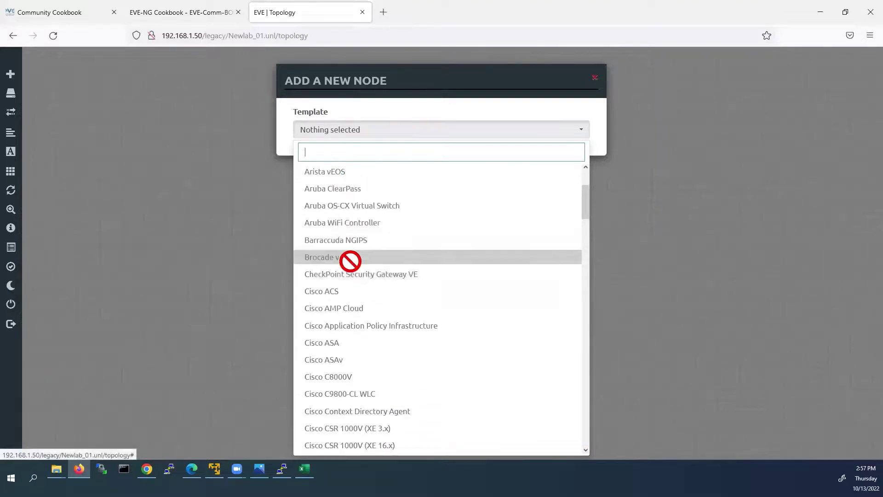
scroll(350, 257, "down", 2)
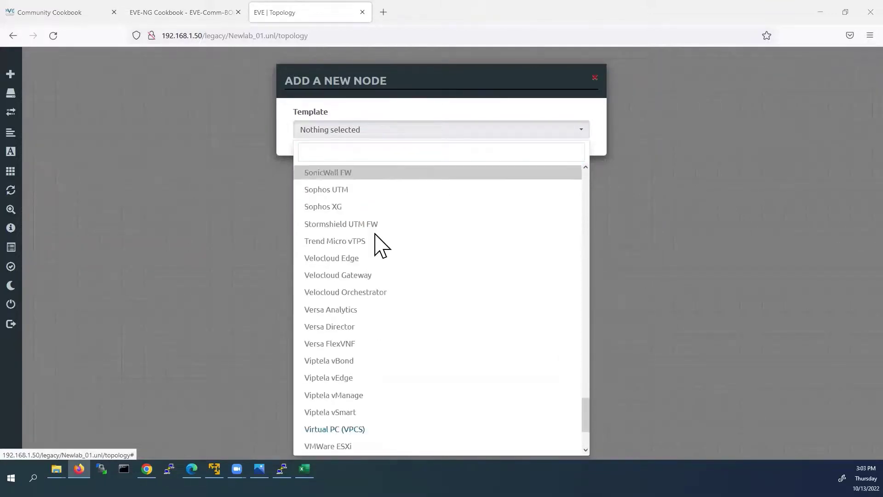
scroll(372, 234, "down", 3)
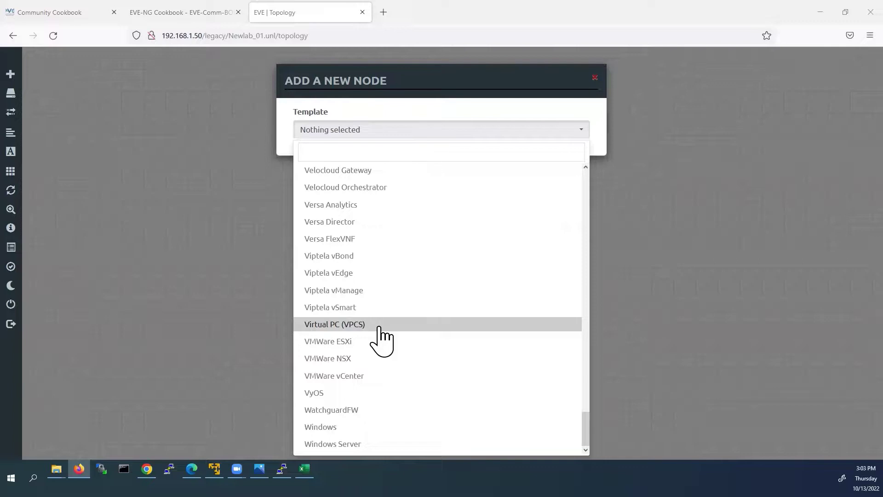
left_click(379, 327)
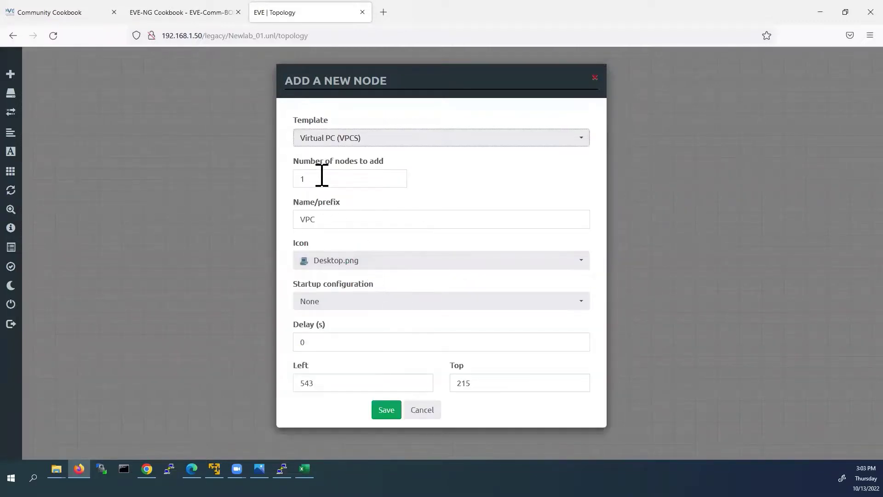
left_click_drag(321, 175, 297, 173)
type("2")
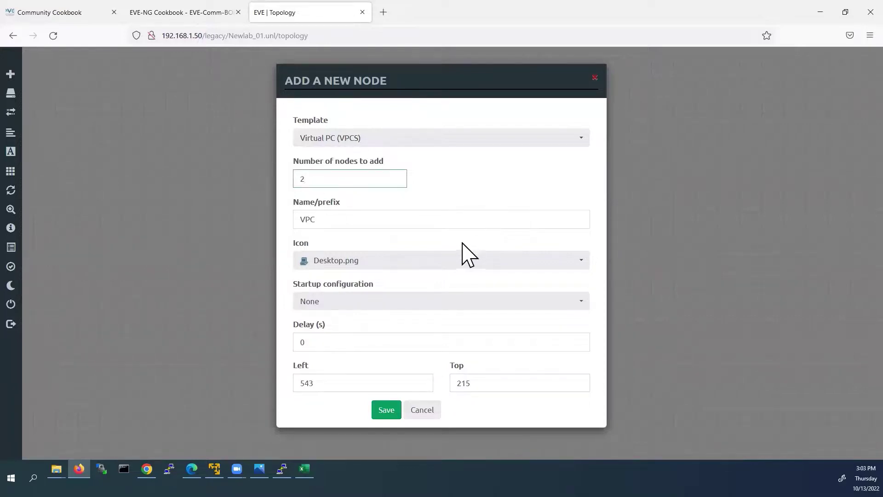
- Save the two VPCs, move VPC2 right, link VPC1 to VPC2 eth0-to-eth0, and select both
left_click(388, 409)
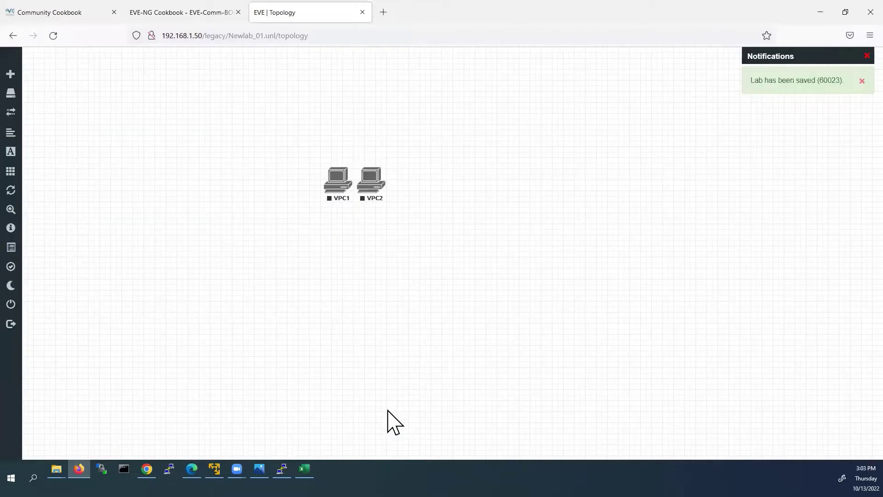
left_click_drag(377, 177, 480, 173)
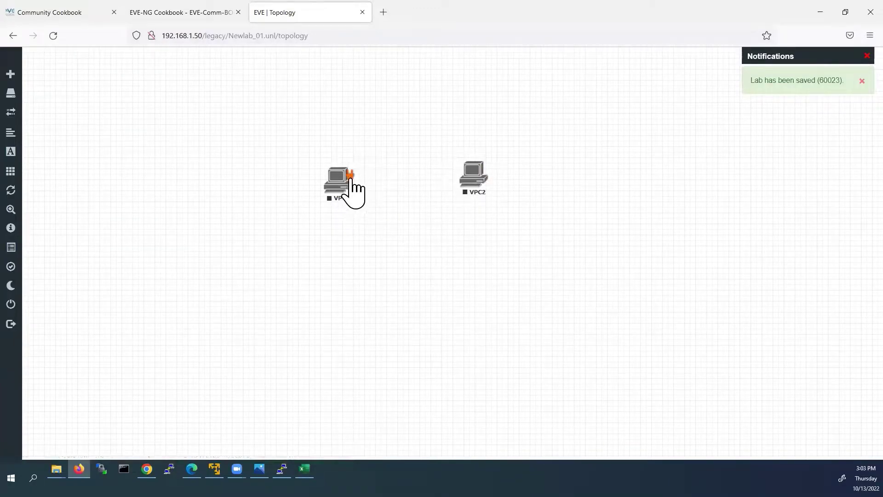
left_click_drag(365, 178, 475, 184)
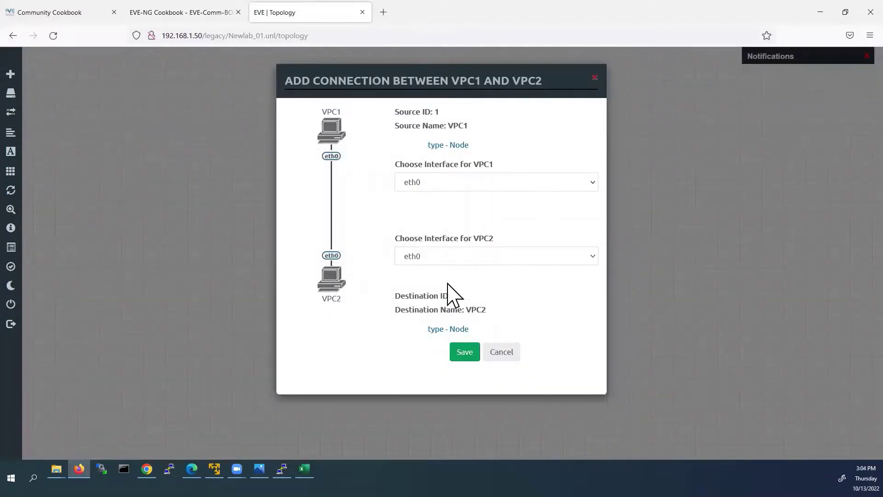
left_click(466, 352)
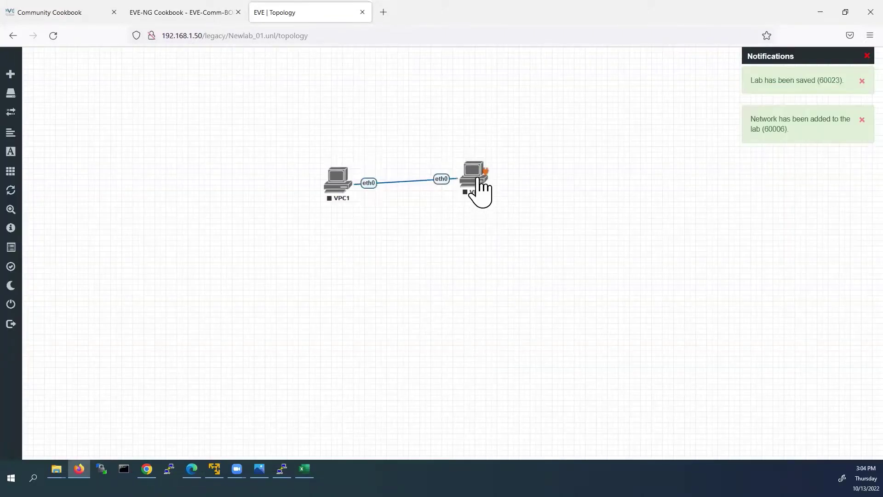
left_click_drag(479, 180, 496, 185)
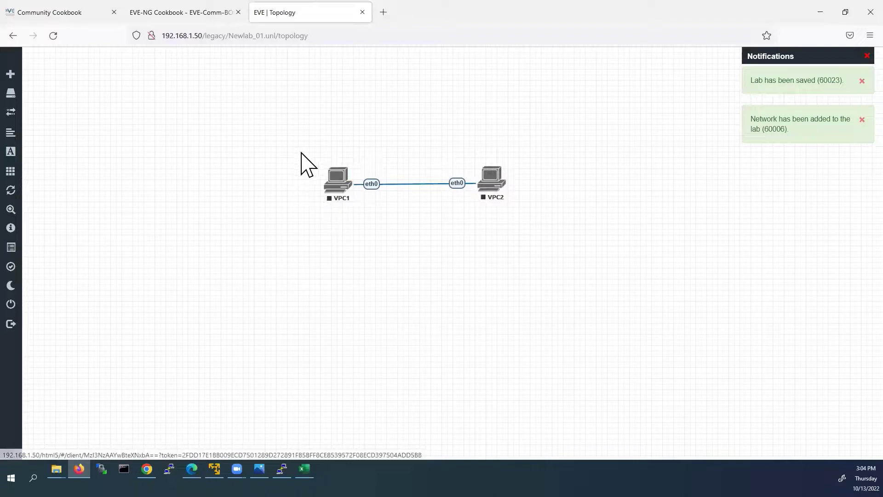
left_click_drag(300, 143, 531, 214)
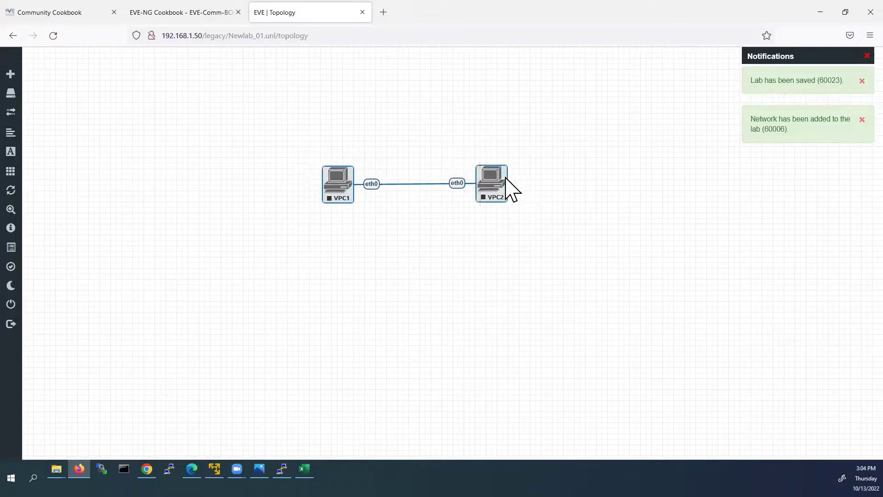
- Start VPC1 and VPC2 with Start Selected, then deselect them
right_click(494, 175)
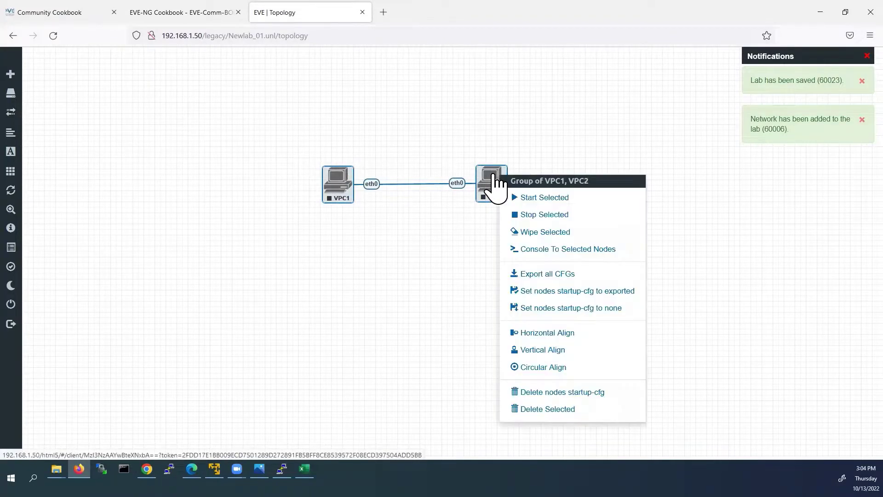
left_click(527, 198)
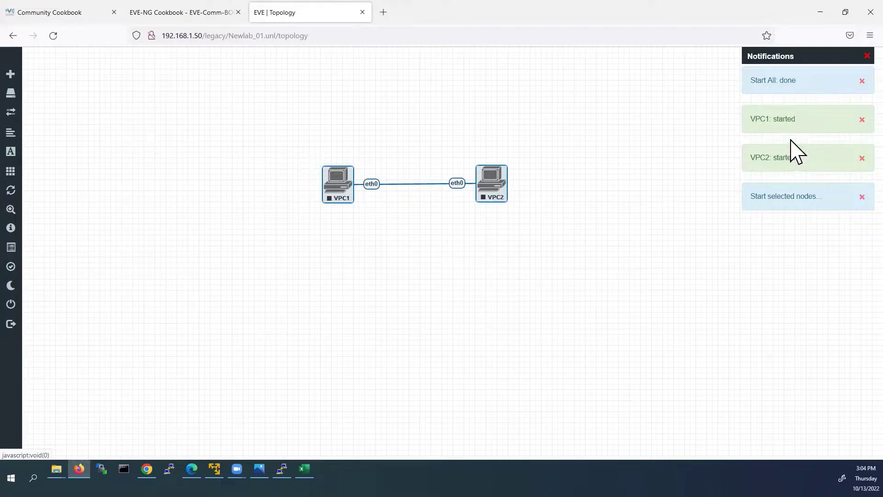
left_click(379, 244)
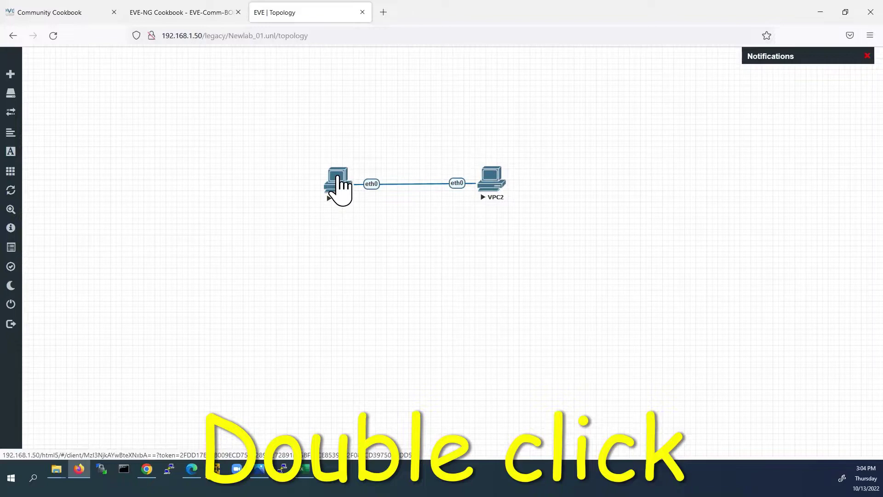
- In VPC1's console, set 'ip 10.1.1.1/24', verify with 'sh ip', then return to the topology
double_click(339, 176)
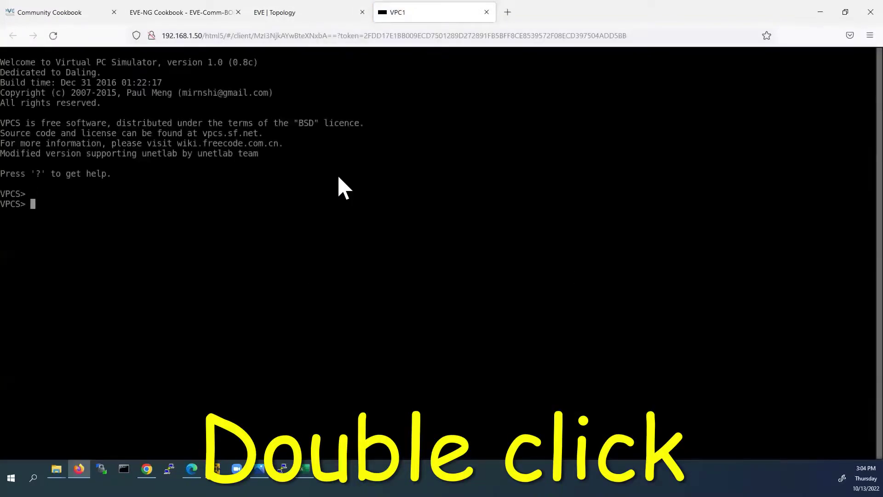
left_click(68, 204)
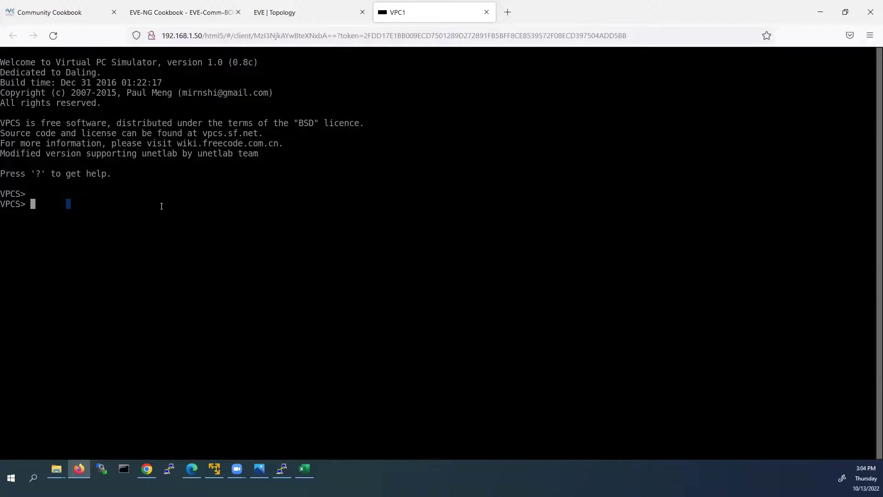
type("ip 10.1.1.1/24")
key("Return")
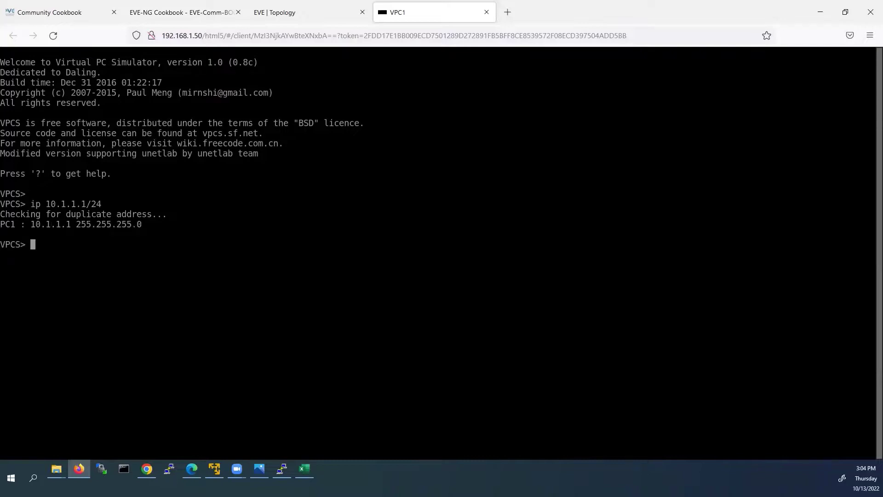
type("sh ip")
key("Return")
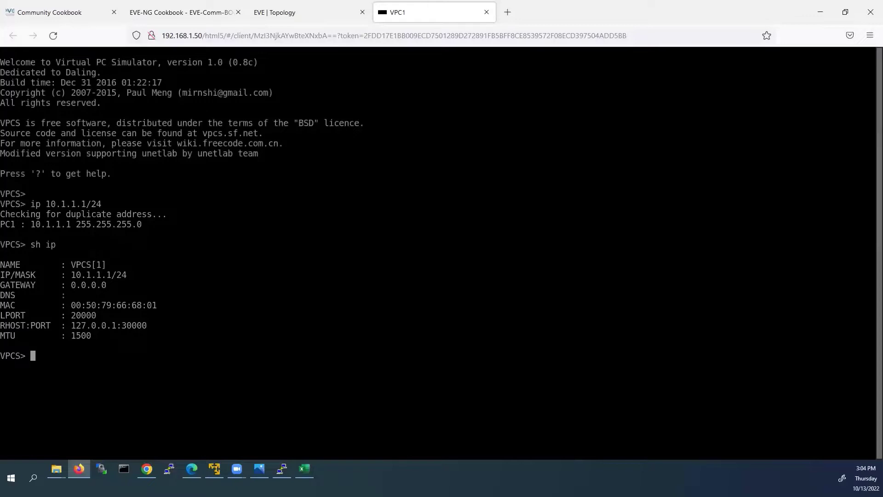
left_click(327, 13)
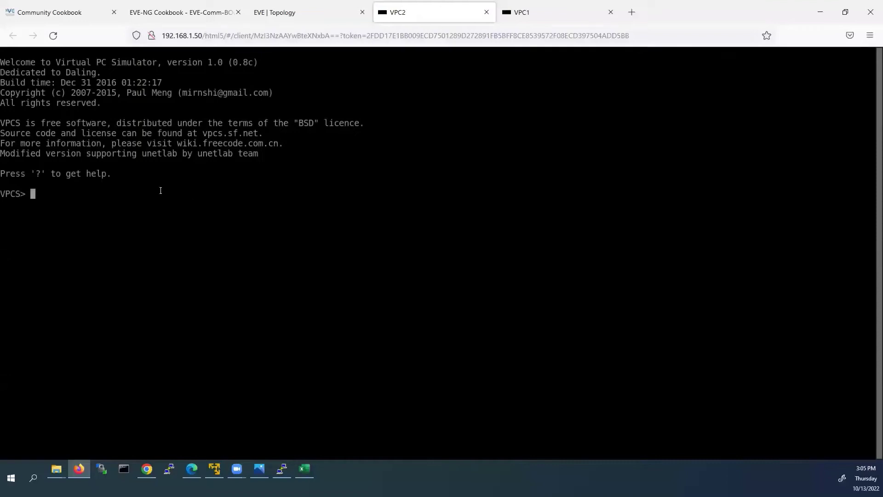
- In VPC2's console, set 'ip 10.1.1.2/24' and verify it with 'sh ip'
type("ip 10.1.1.2/24")
key("Return")
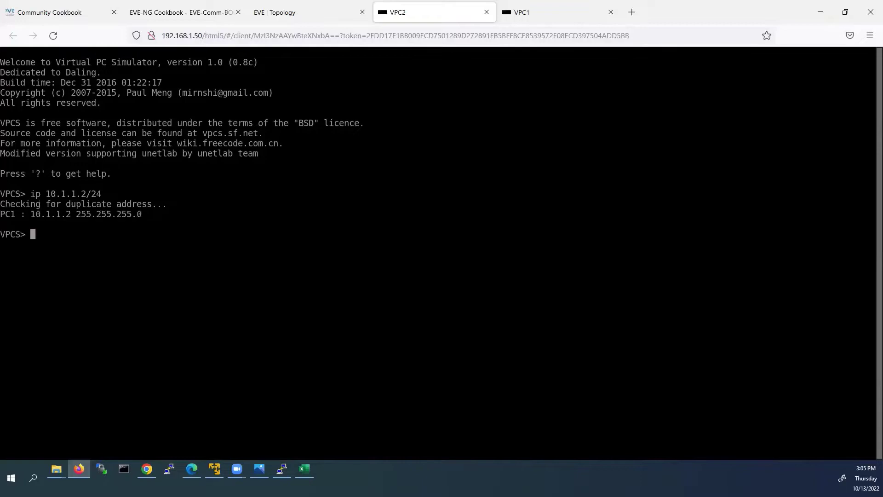
type("sh ip")
key("Return")
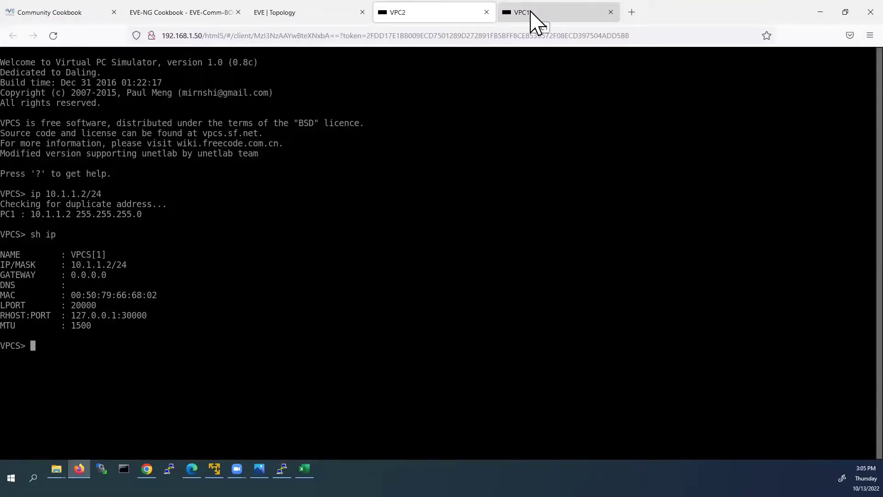
- From VPC1's console, run 'ping 10.1.1.2' to reach VPC2
left_click(531, 12)
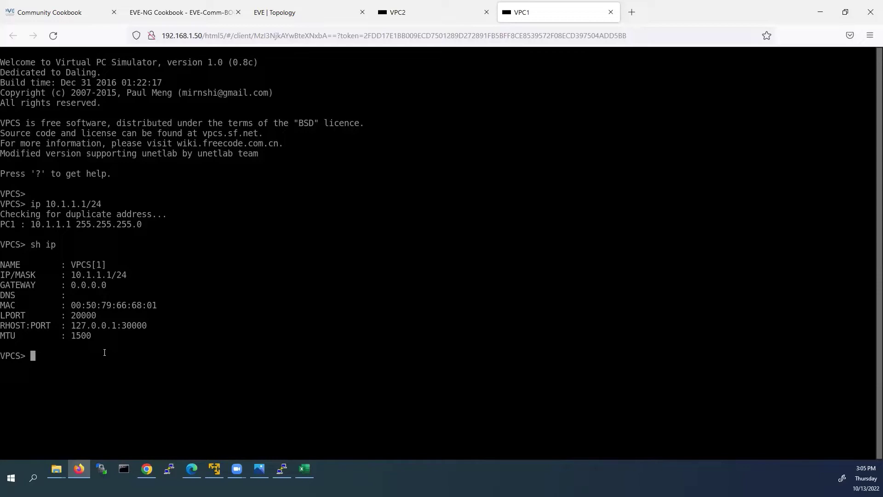
type("ping 10.1.1.2")
key("Return")
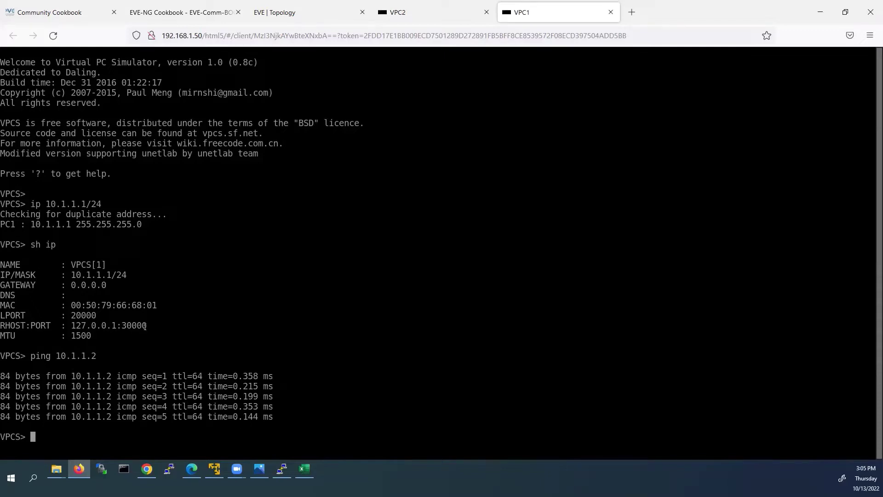
- In VPC2's console, run 'ping 10.1.1.1' to confirm VPC1 replies
left_click(428, 9)
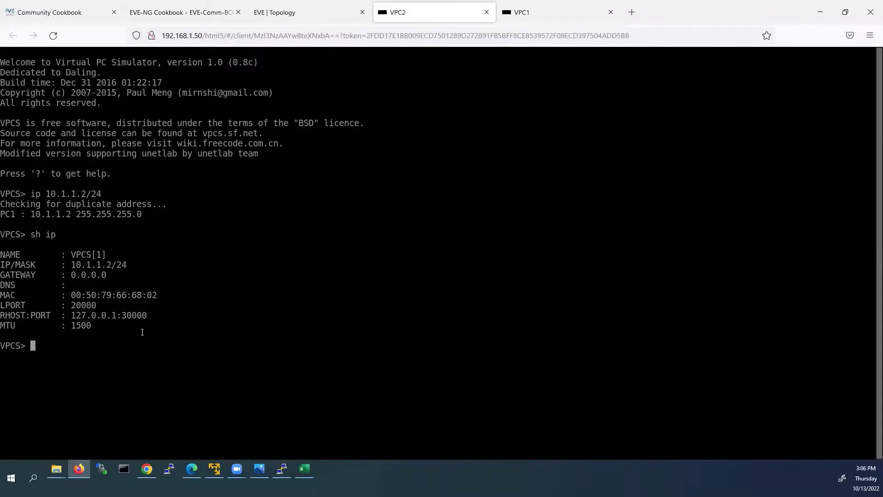
type("ping 10.1.1")
type(".1")
key("Return")
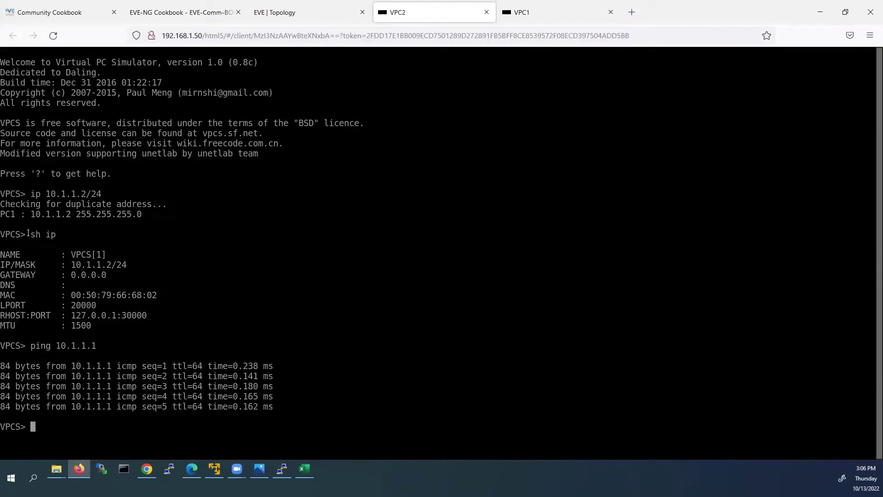
- Return to the Newlab_01 topology page in the EVE | Topology browser tab
left_click(306, 14)
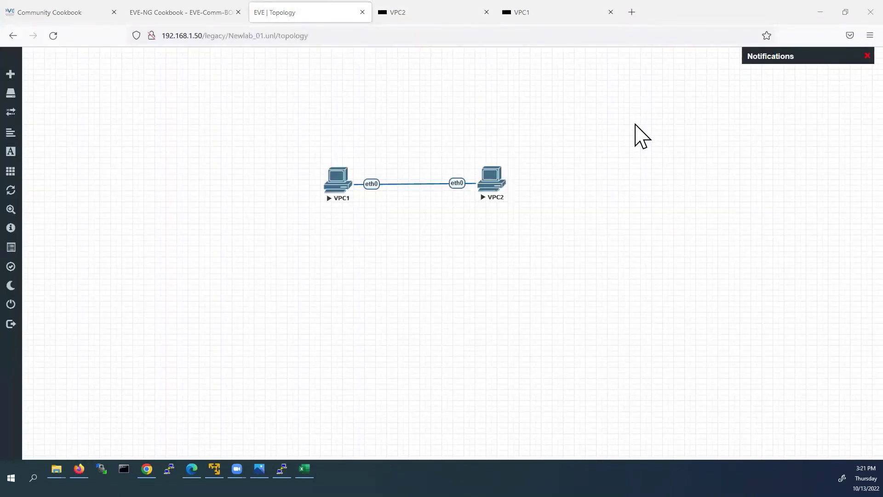